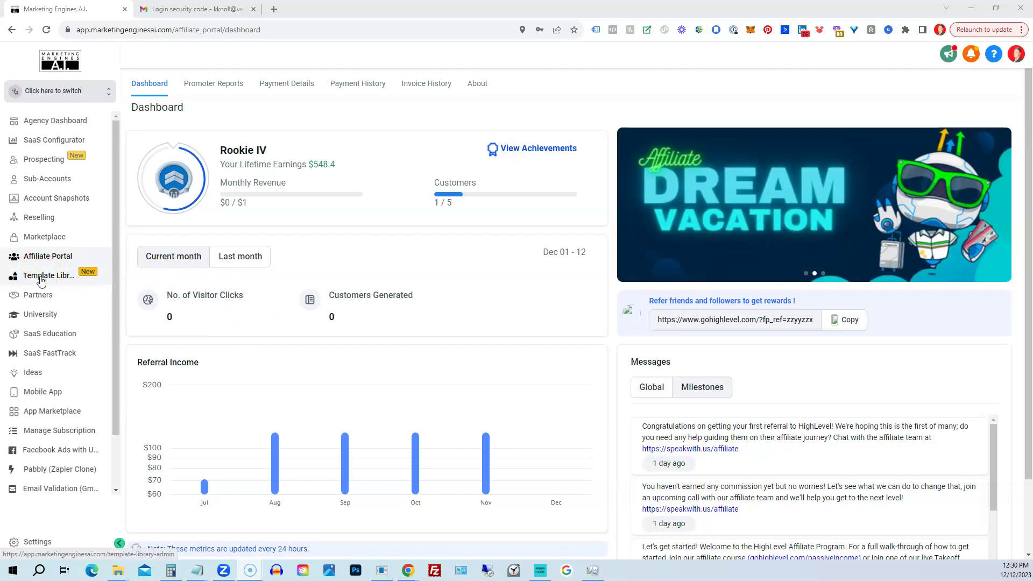
- Open the Template Library from the Affiliate Portal dashboard's left sidebar
click(52, 281)
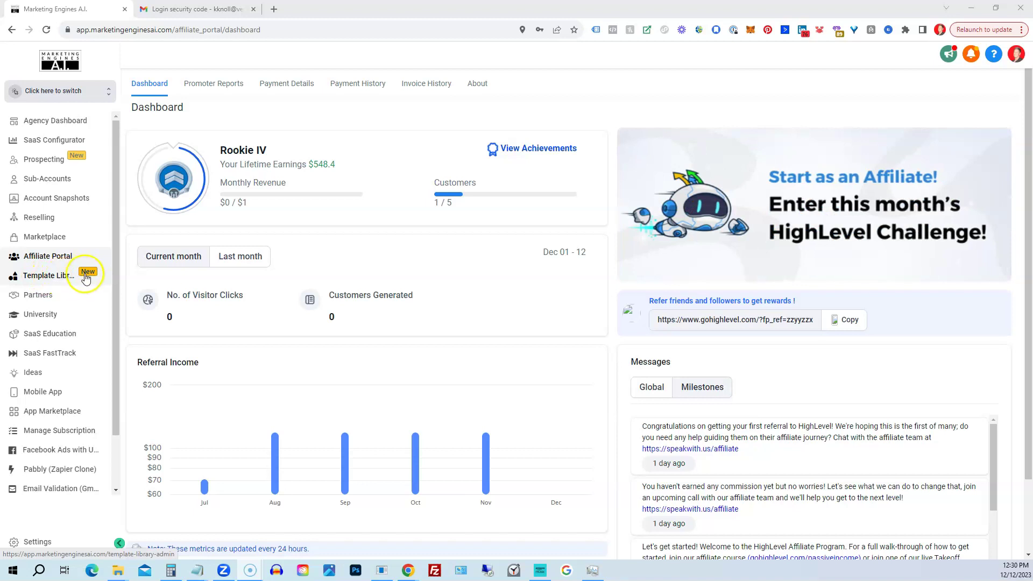
click(49, 281)
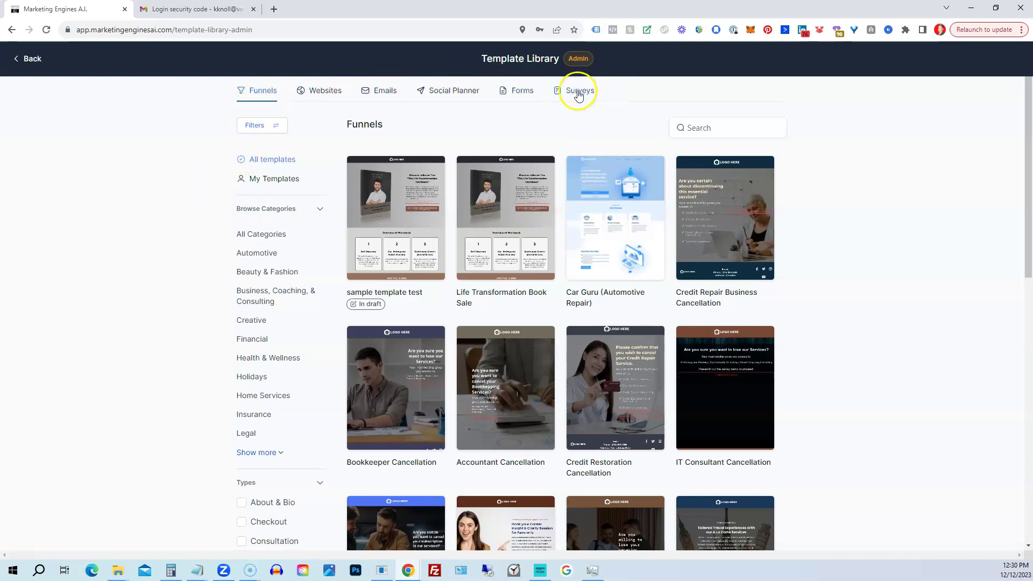
- Collapse the Filters panel on the Funnels tab, then bring the filter categories back
click(267, 129)
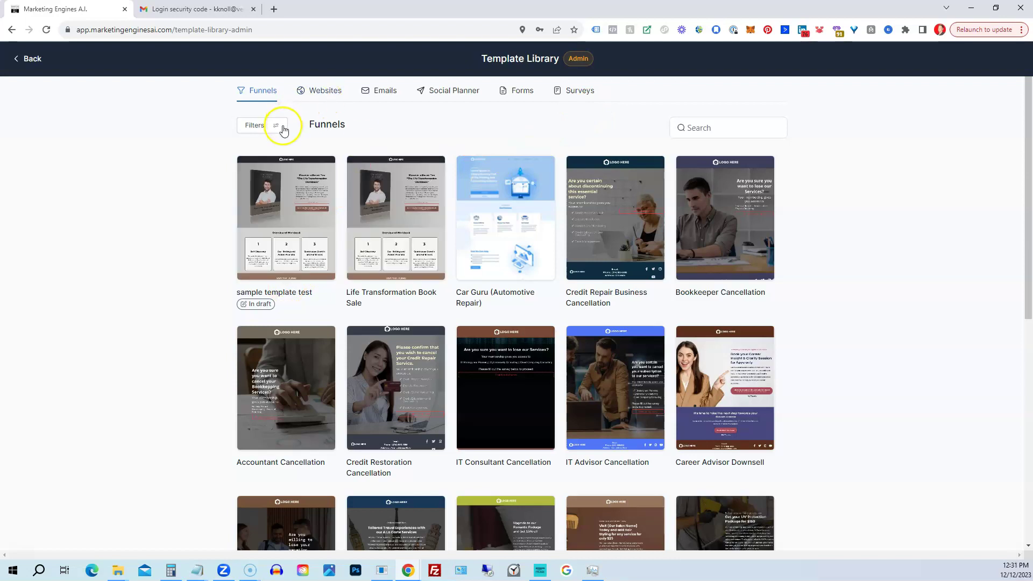
click(282, 128)
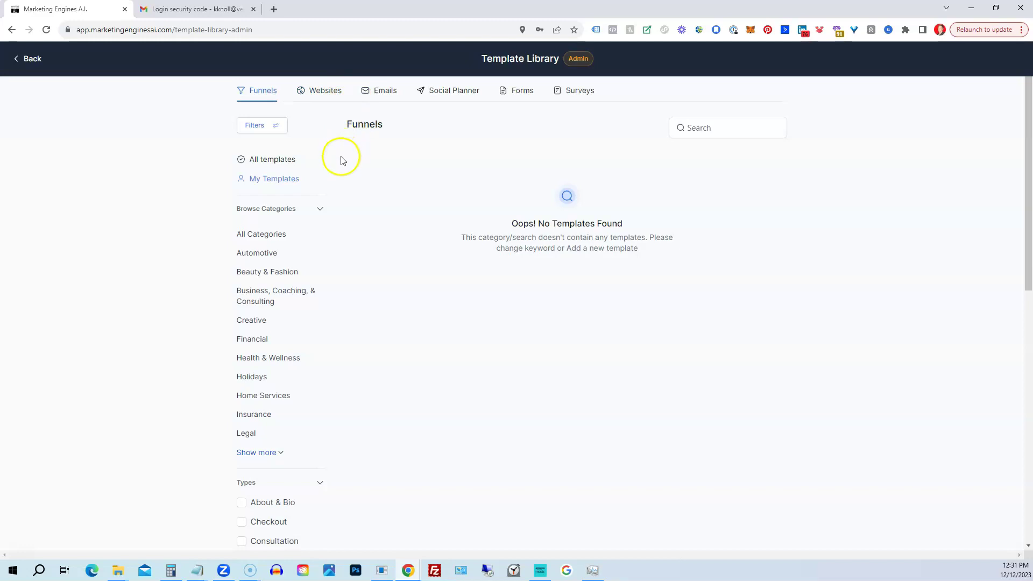
- View My Templates for Websites, then Emails' System templates and My Templates (empty)
click(321, 92)
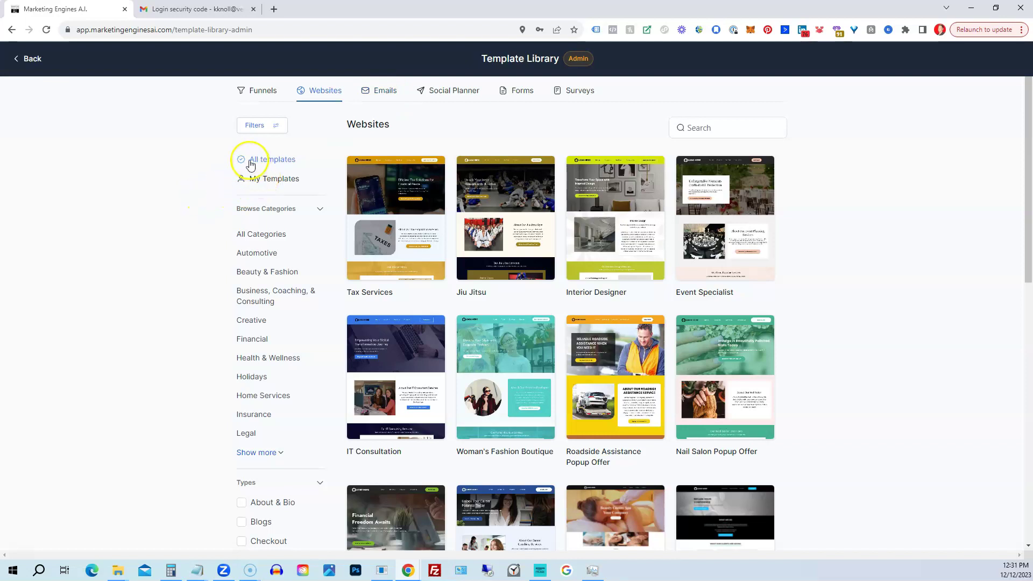
click(255, 182)
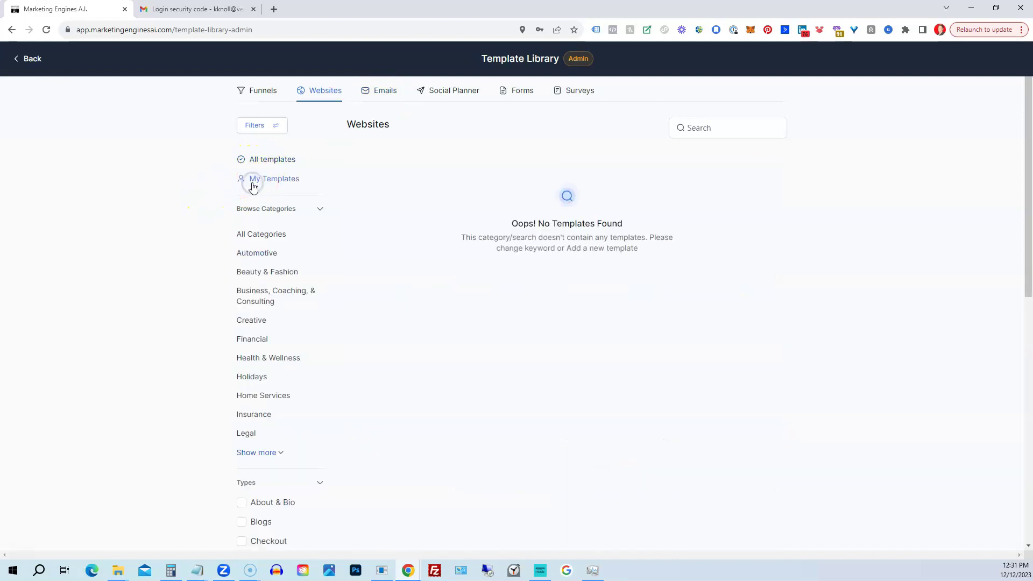
click(379, 93)
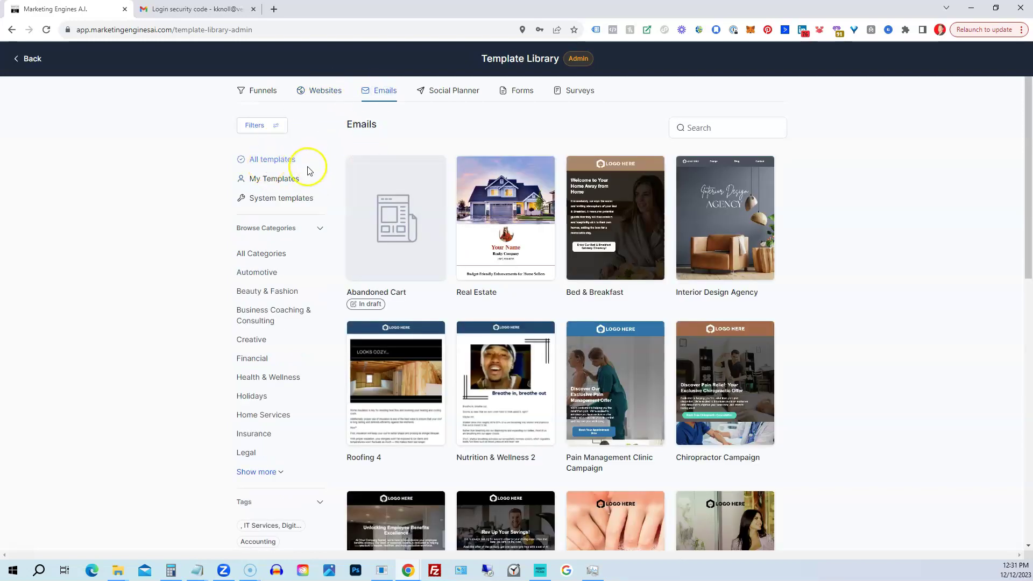
click(264, 199)
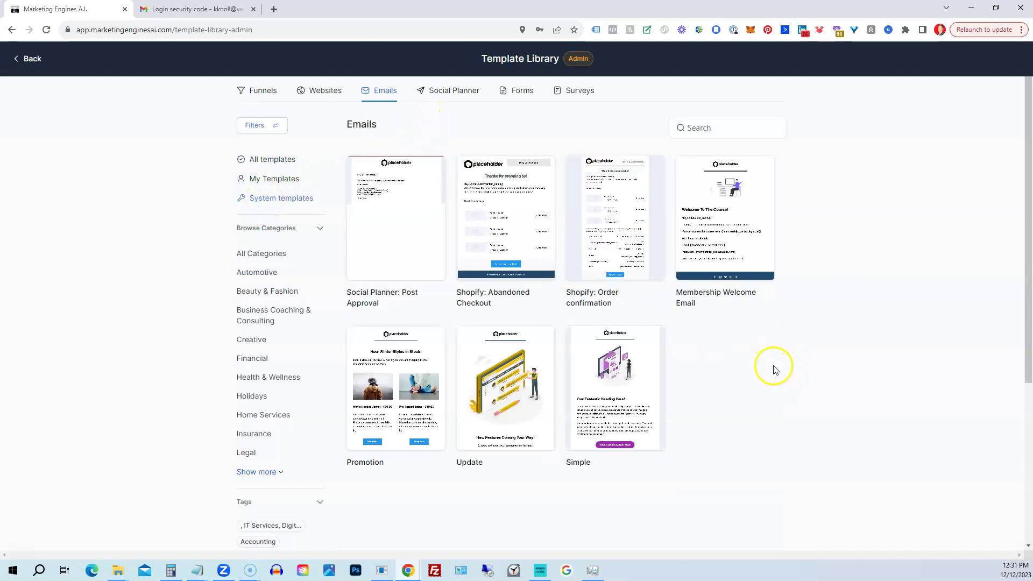
mouse_move(629, 401)
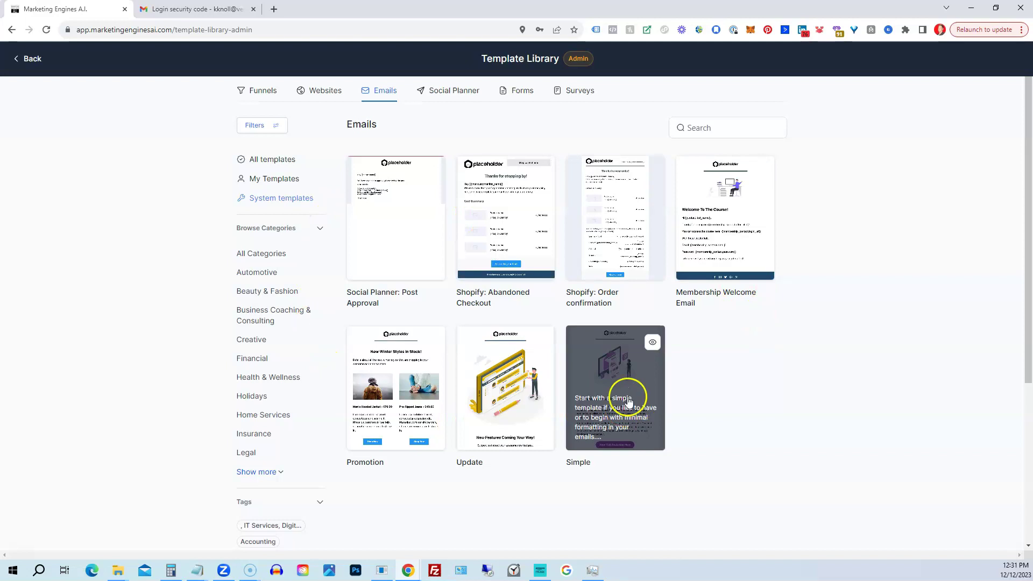
click(286, 184)
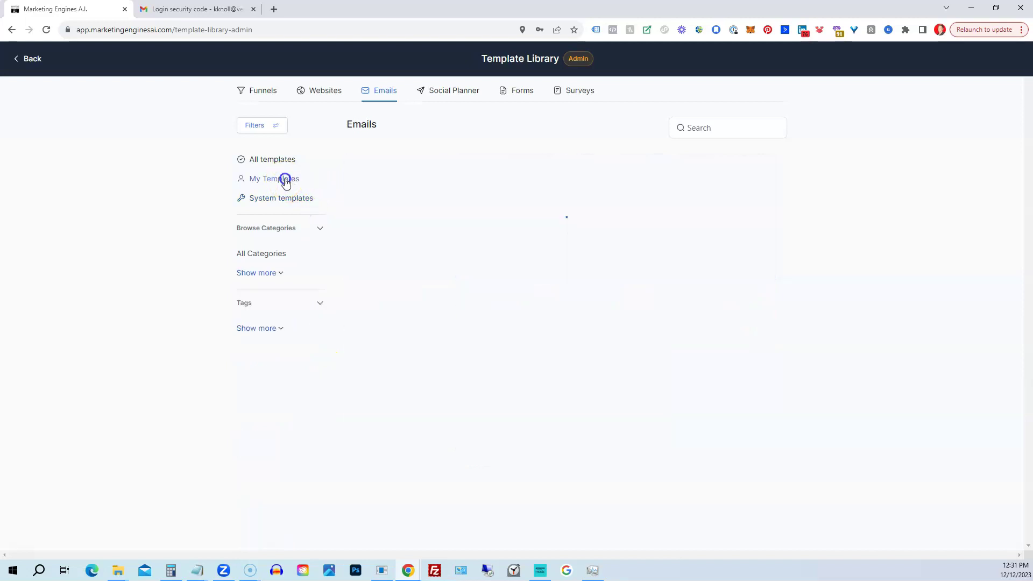
- Show all Social Planner templates and scroll down to Load more and back up
click(449, 92)
click(247, 161)
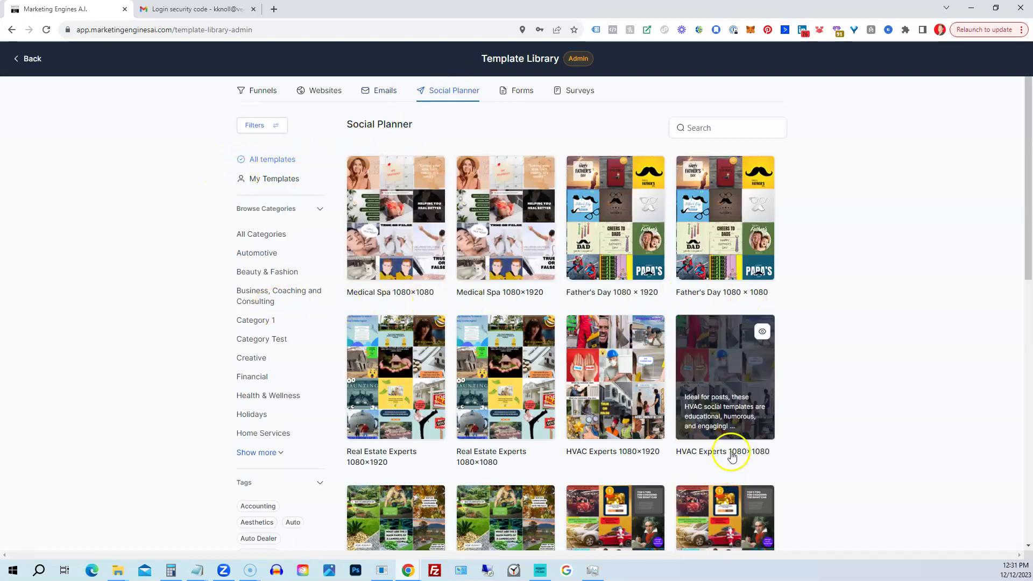
scroll(731, 456, down, 3)
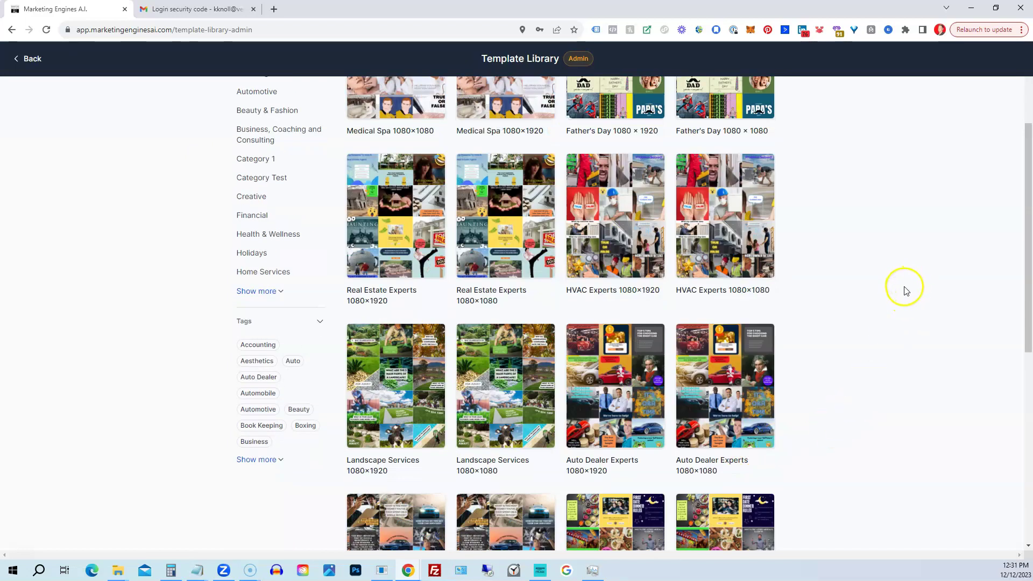
scroll(904, 293, down, 8)
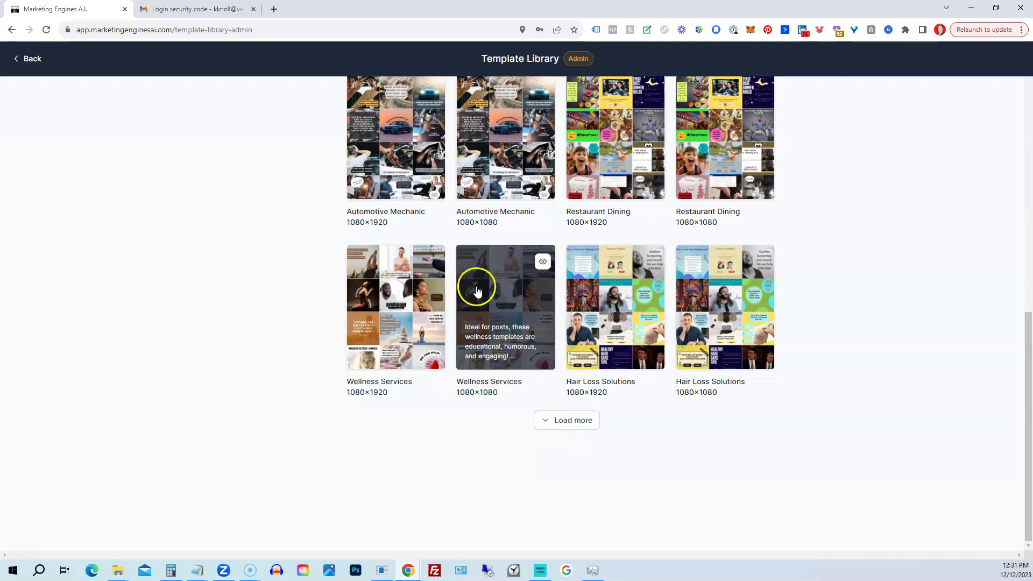
scroll(643, 307, up, 11)
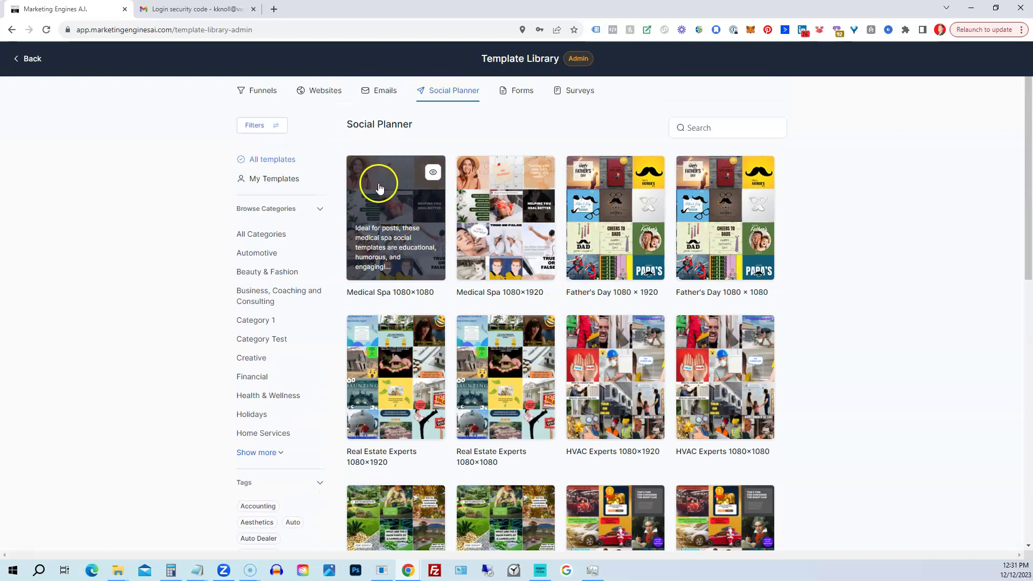
click(407, 193)
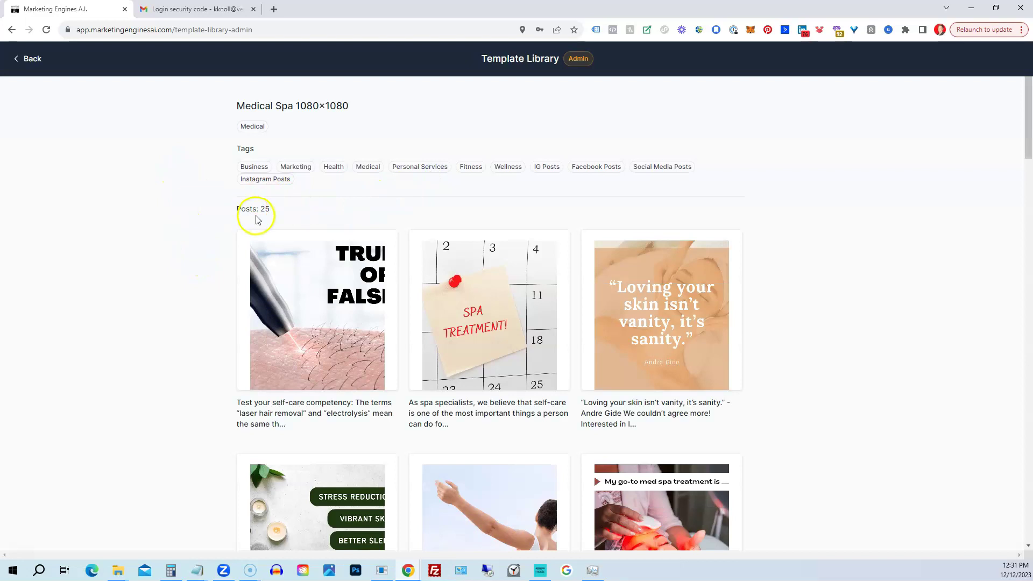
scroll(234, 209, down, 18)
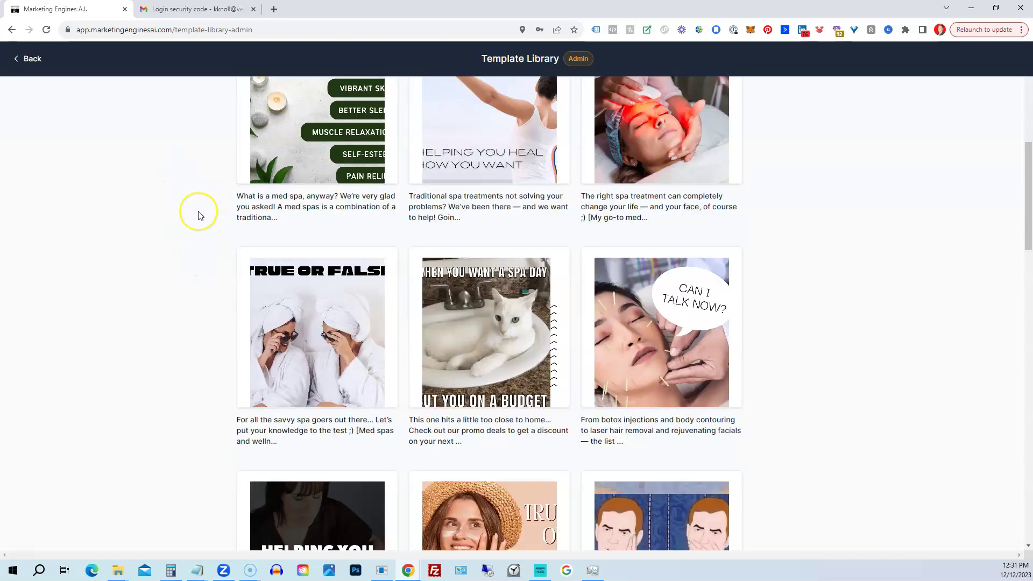
scroll(200, 215, down, 15)
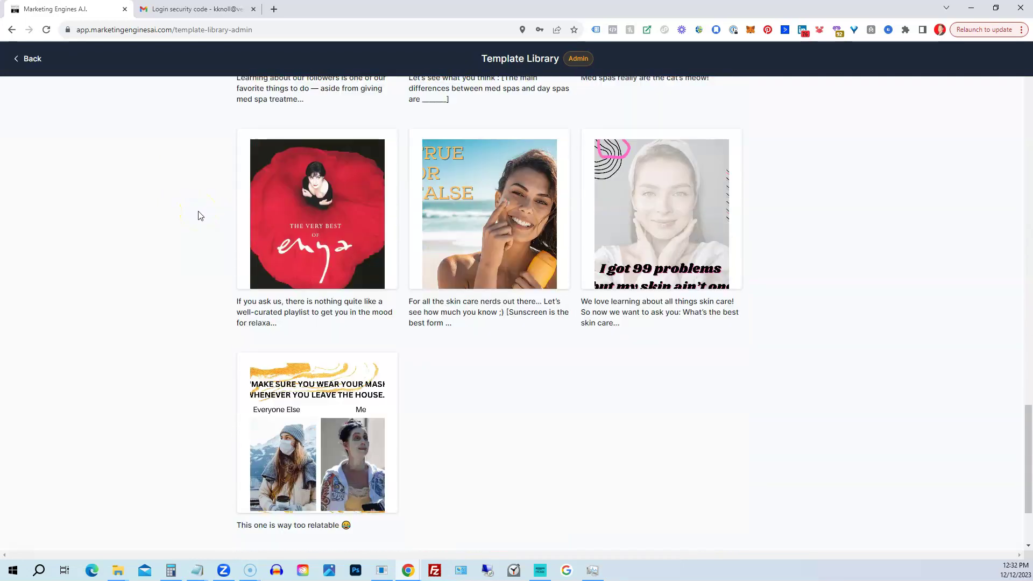
scroll(200, 216, up, 20)
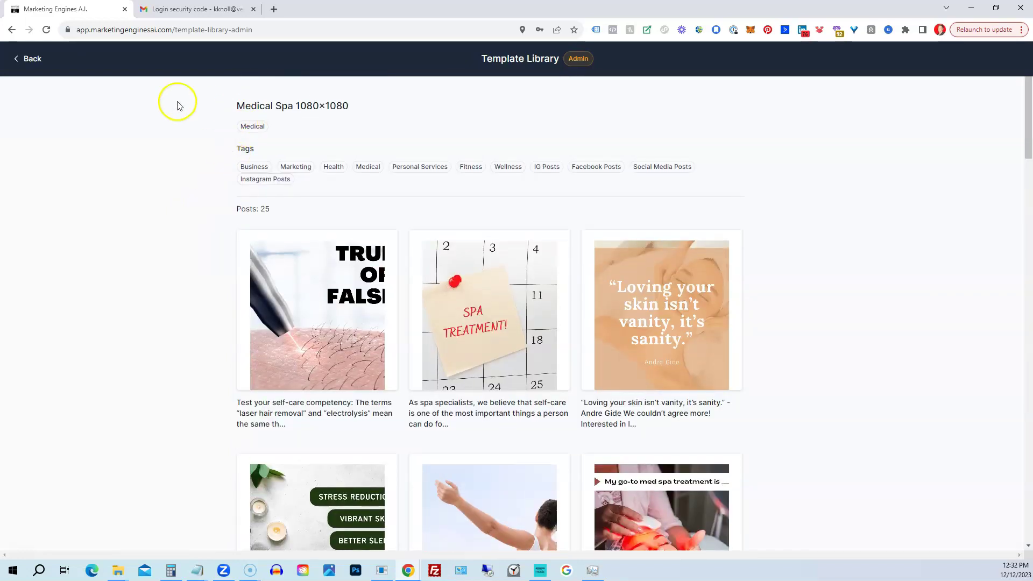
click(31, 59)
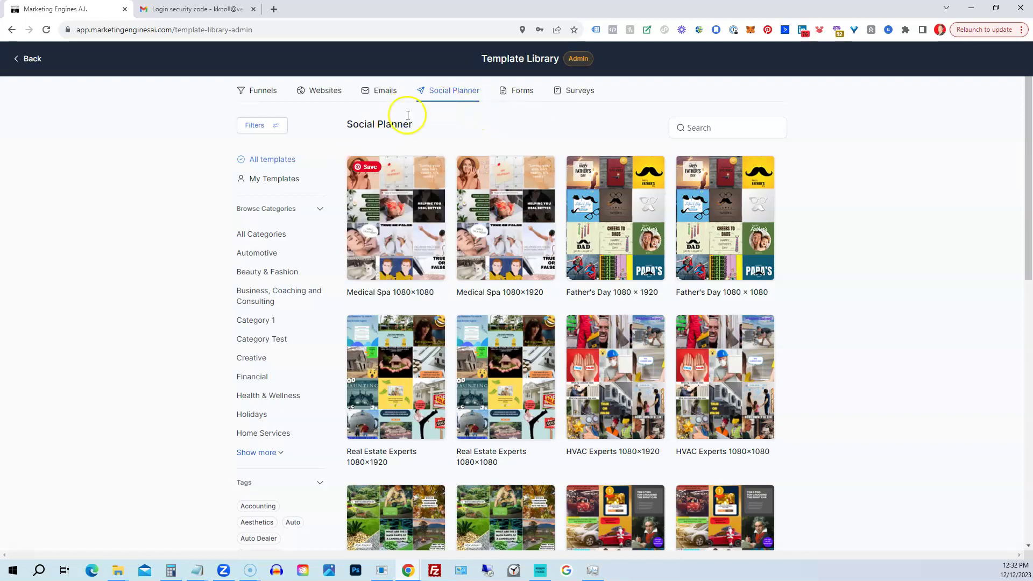
- Filter both the Forms and Surveys tabs to My Templates, which return no templates
click(518, 91)
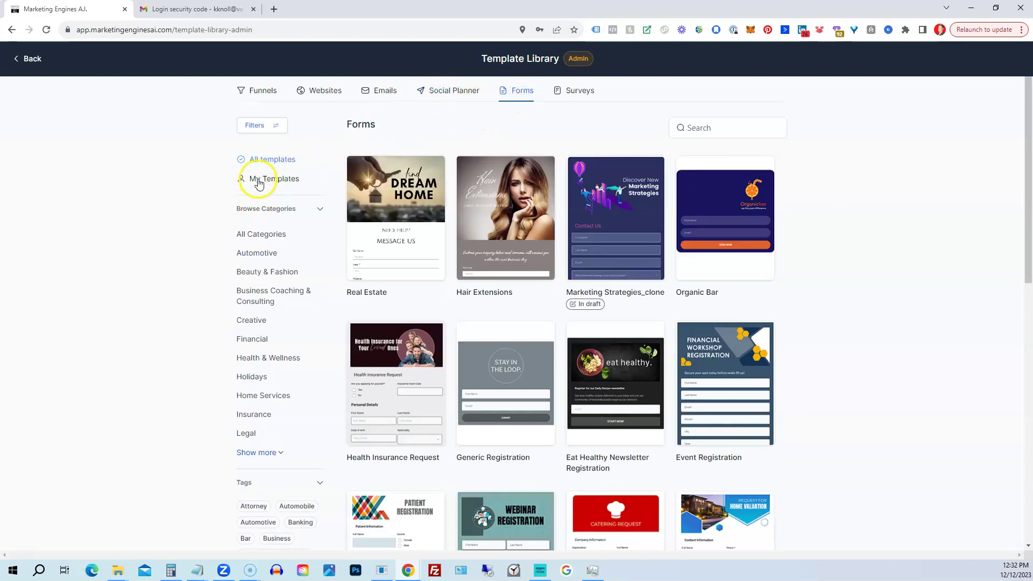
click(260, 183)
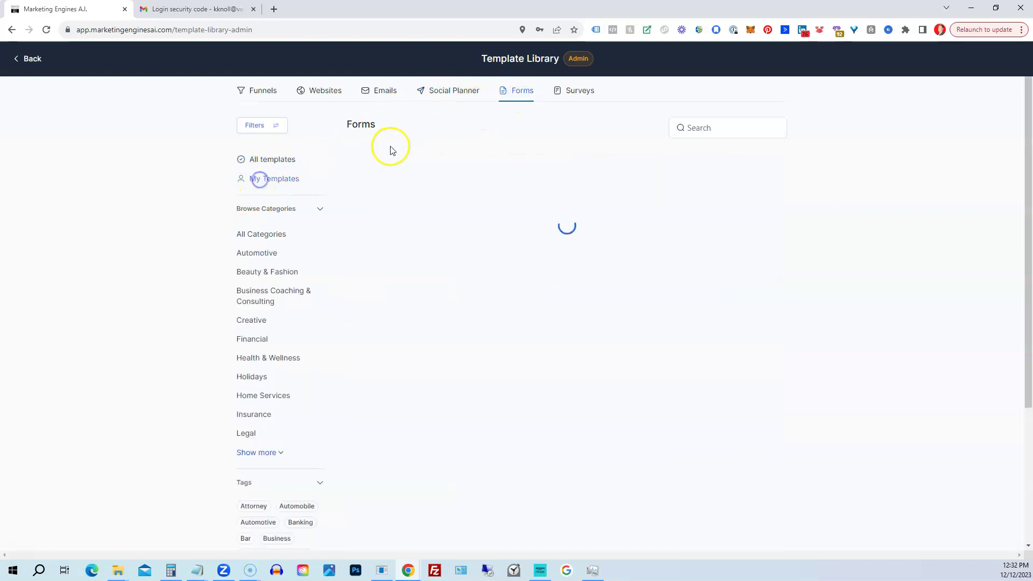
click(573, 90)
click(262, 178)
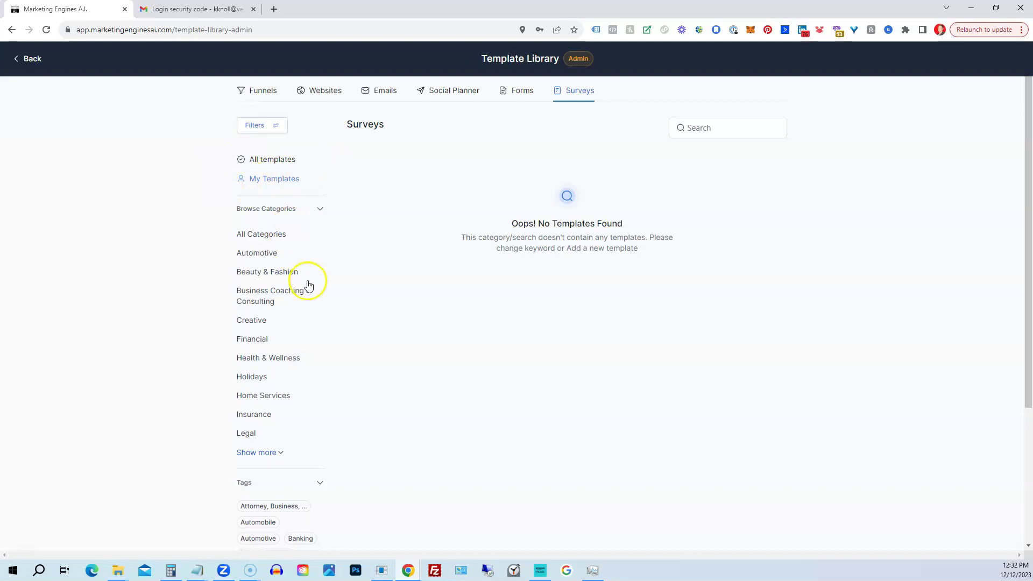
- Expand the full survey category list and filter the survey templates to Real Estate
scroll(307, 282, down, 4)
scroll(238, 239, up, 3)
scroll(238, 240, up, 1)
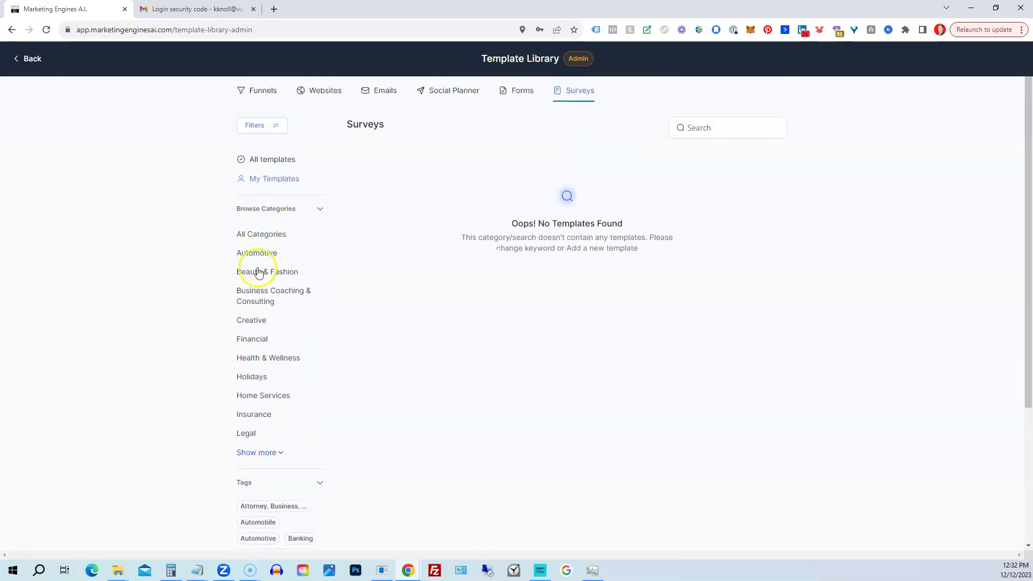
click(250, 459)
scroll(163, 330, down, 5)
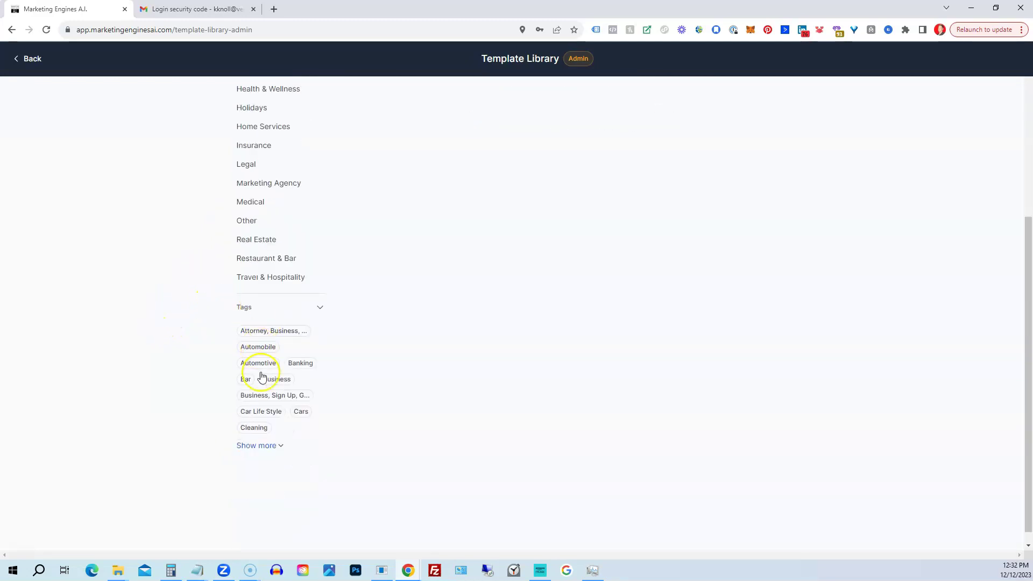
click(272, 446)
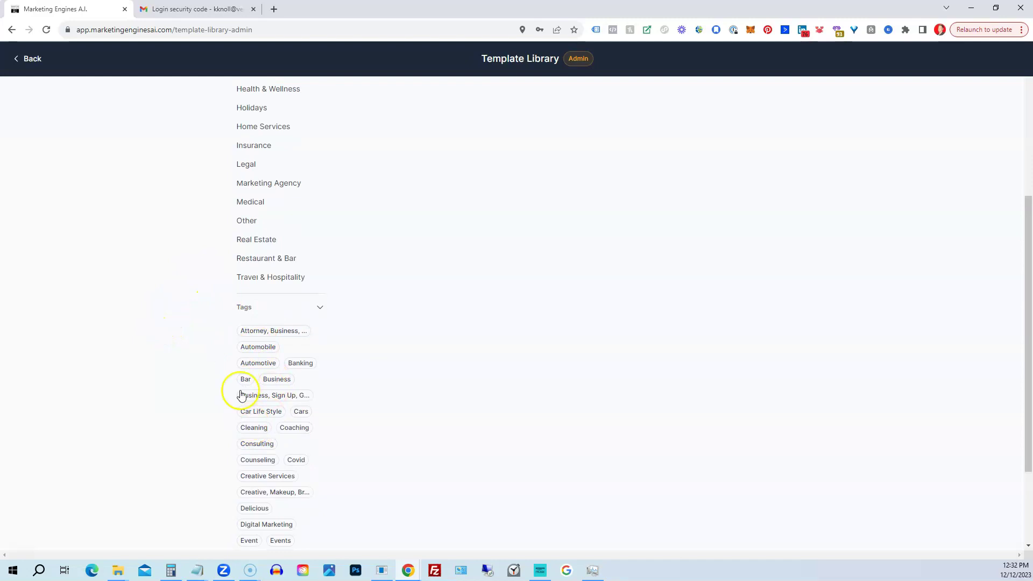
scroll(232, 366, up, 5)
scroll(231, 290, down, 3)
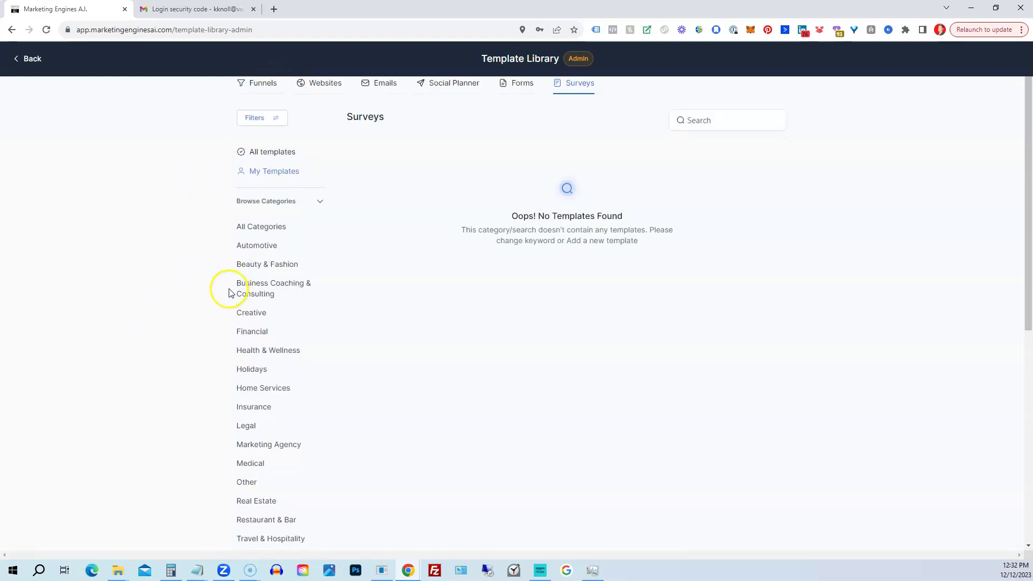
scroll(216, 258, up, 1)
scroll(212, 235, up, 1)
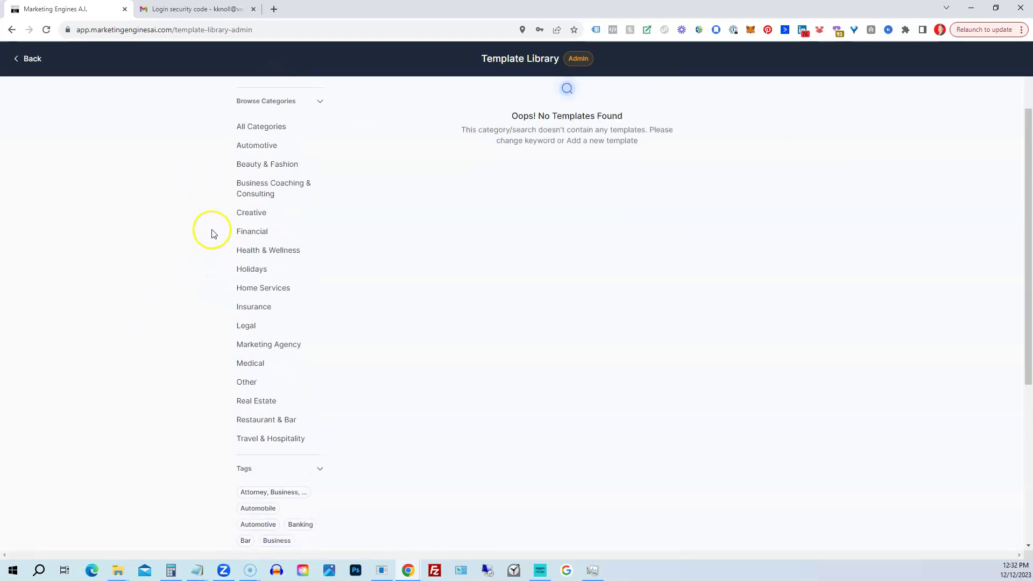
click(248, 403)
scroll(592, 203, up, 3)
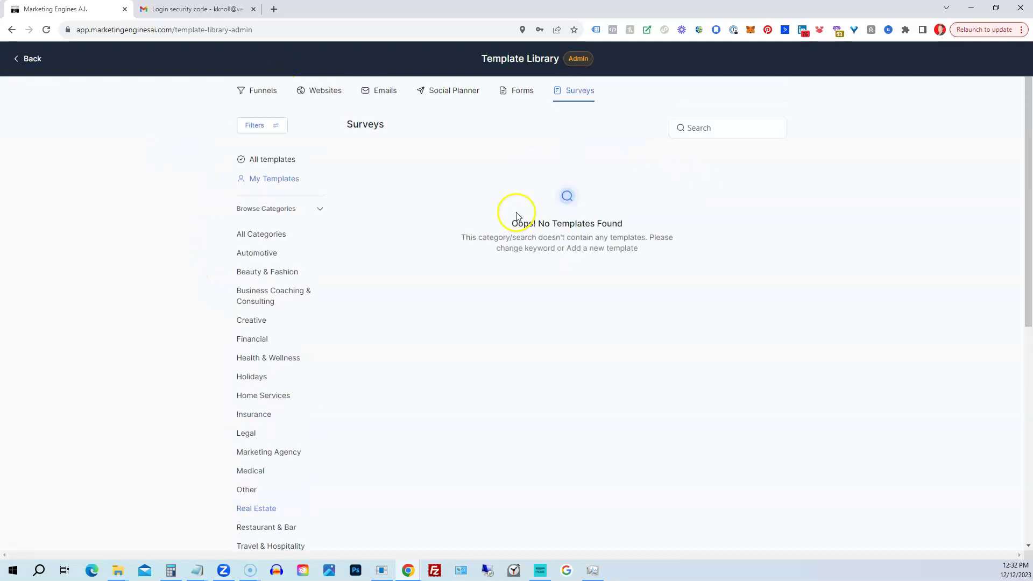
- Reset to all survey templates, then reapply the Real Estate category filter
click(283, 159)
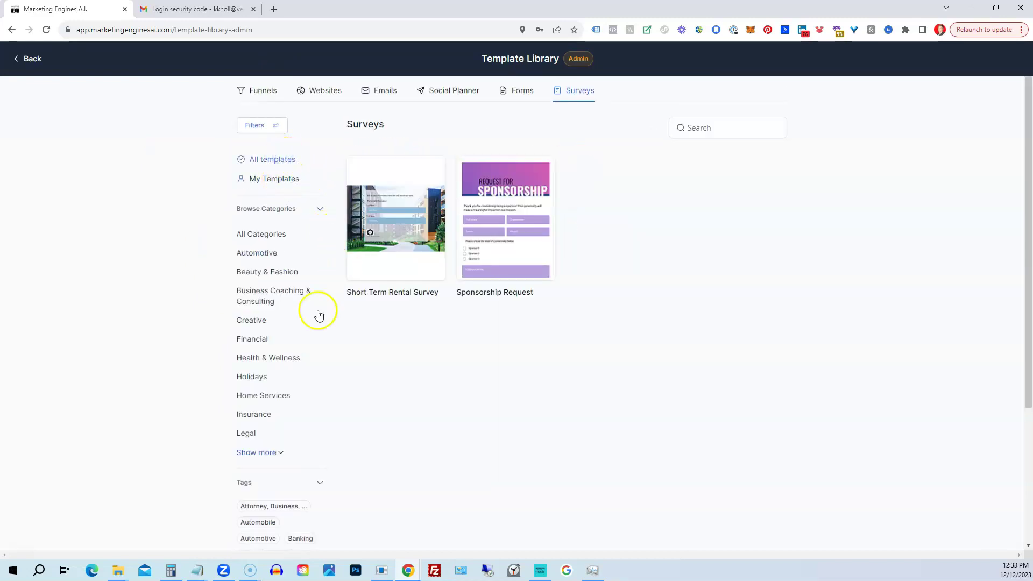
click(264, 454)
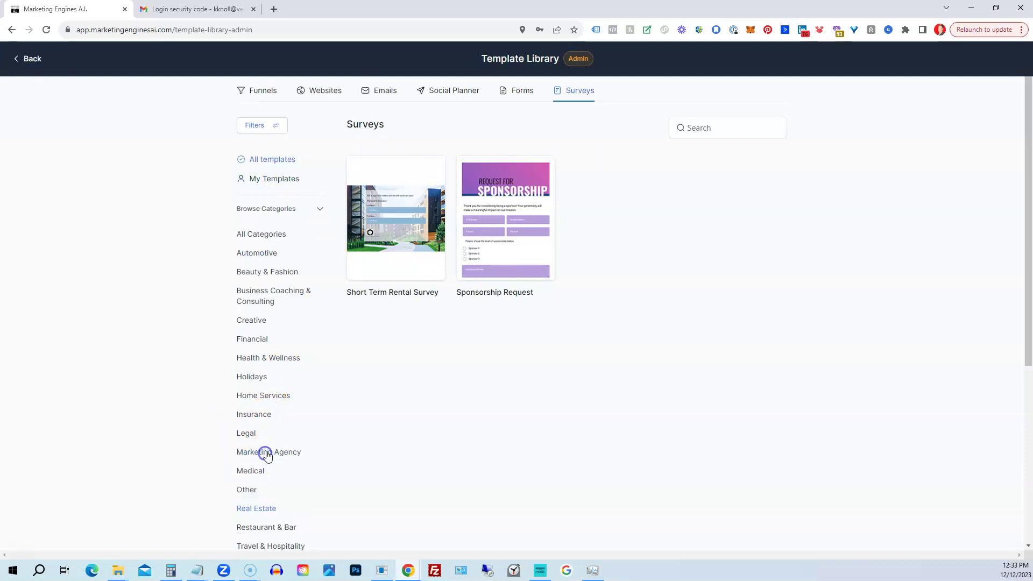
scroll(380, 318, down, 3)
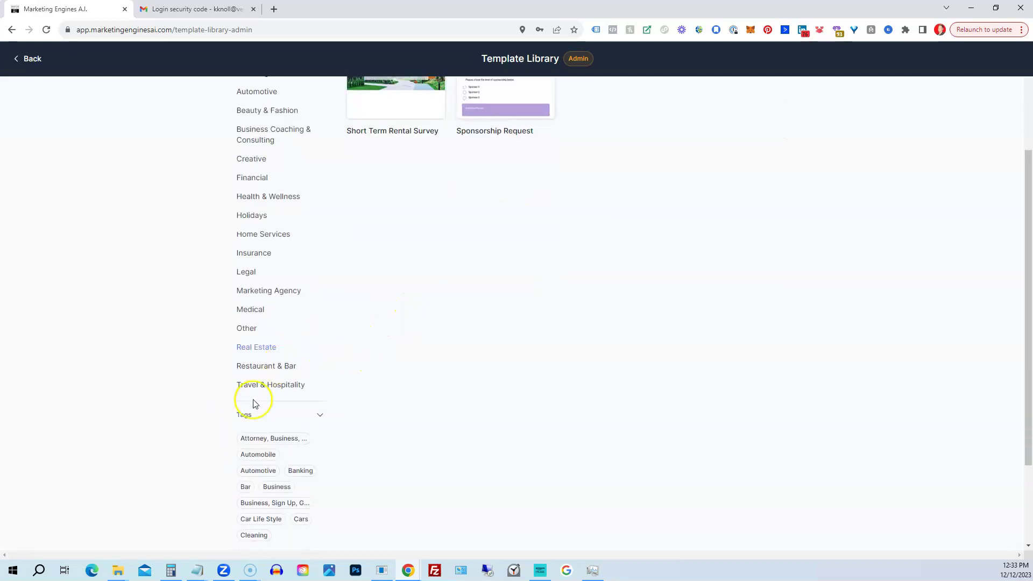
click(269, 345)
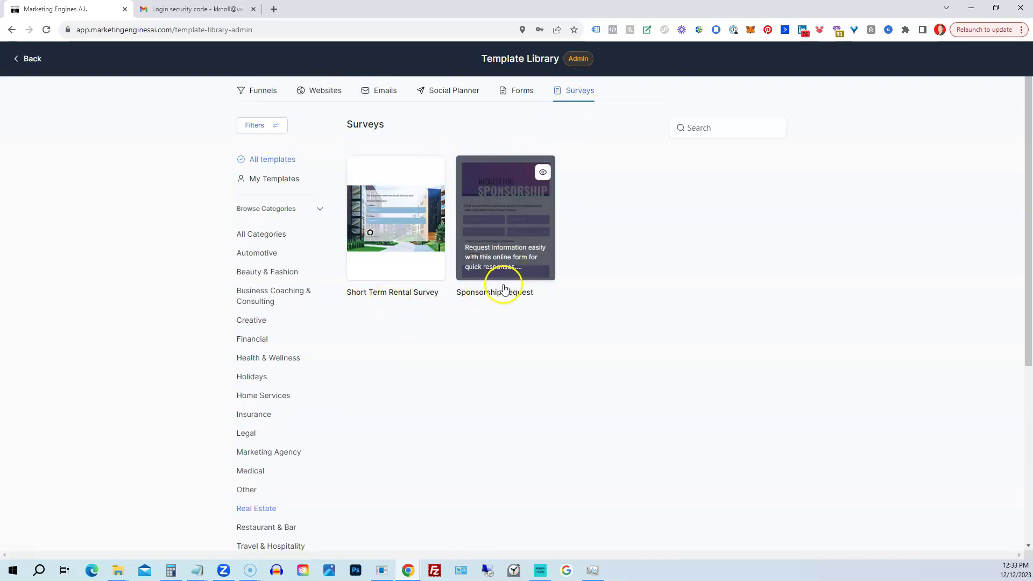
- Filter the Forms tab to Real Estate, listing six templates like Generic Contact Us
click(516, 90)
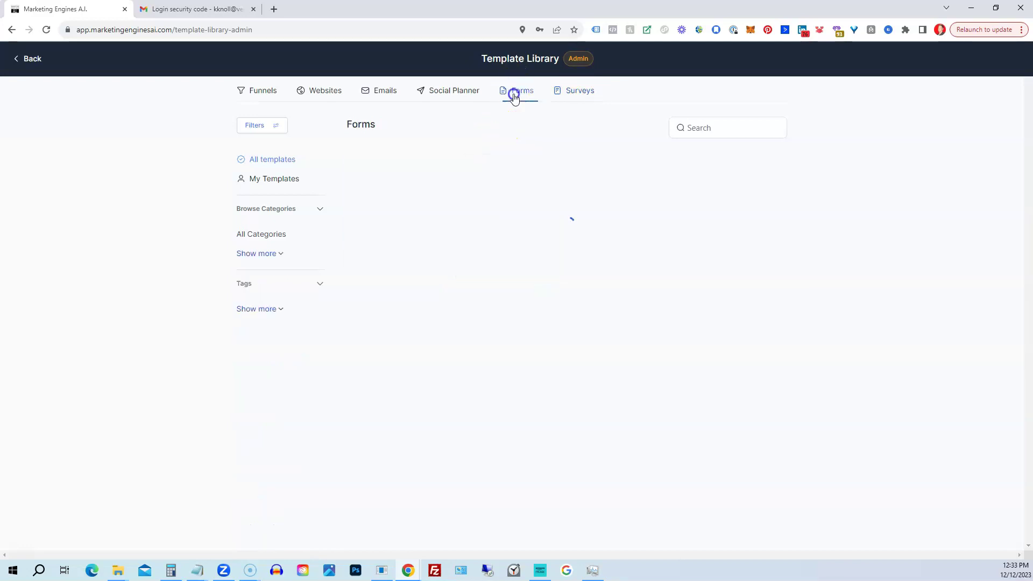
scroll(255, 341, down, 4)
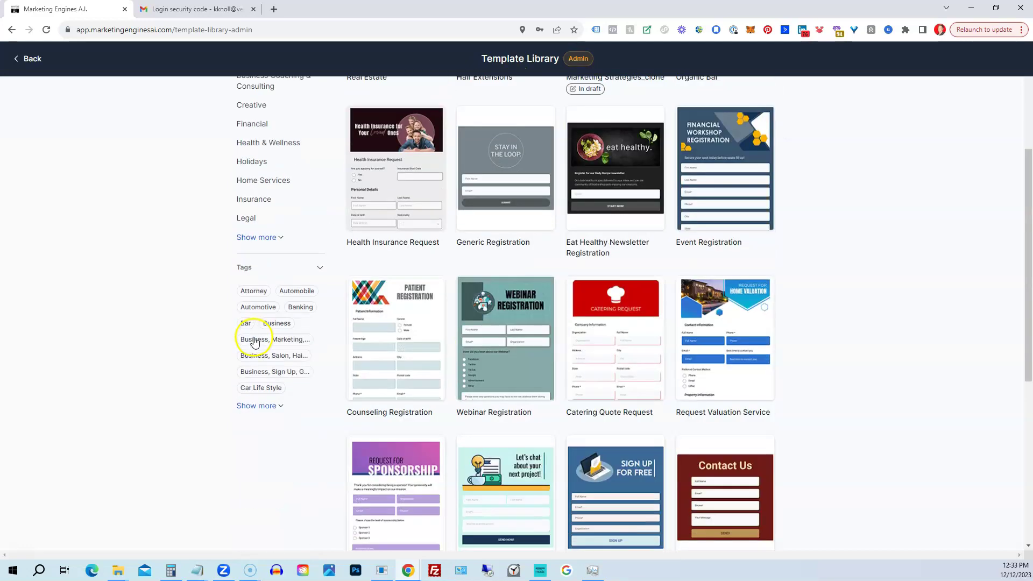
click(270, 237)
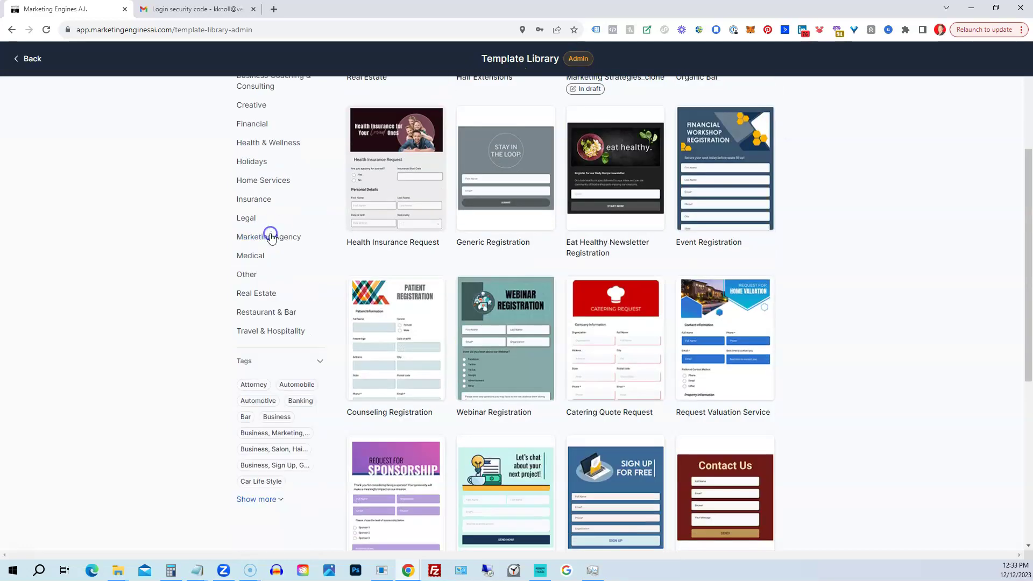
click(245, 293)
scroll(407, 461, up, 1)
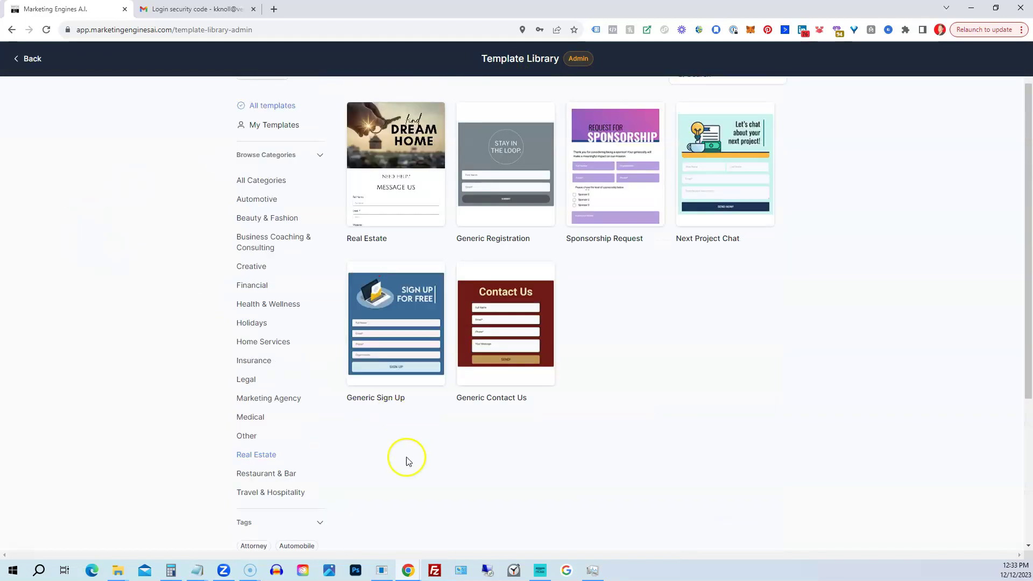
scroll(487, 445, up, 1)
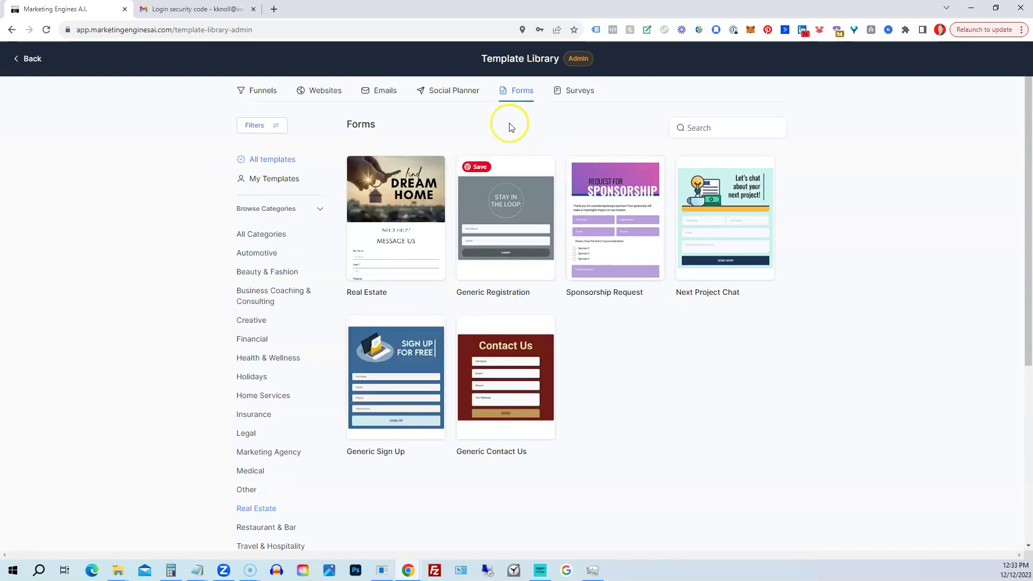
- Filter the Social Planner templates to the Real Estate category
click(437, 97)
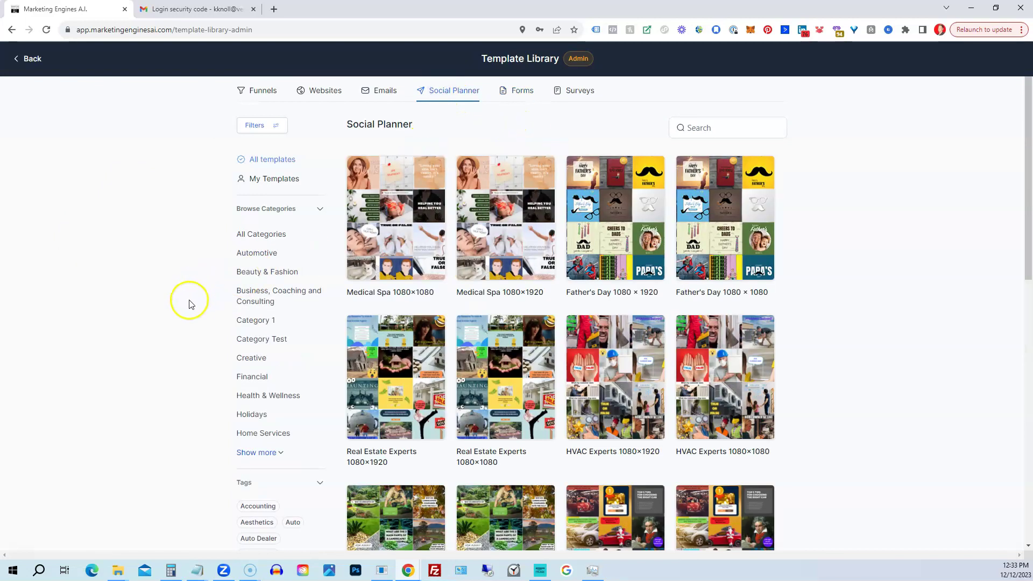
click(239, 456)
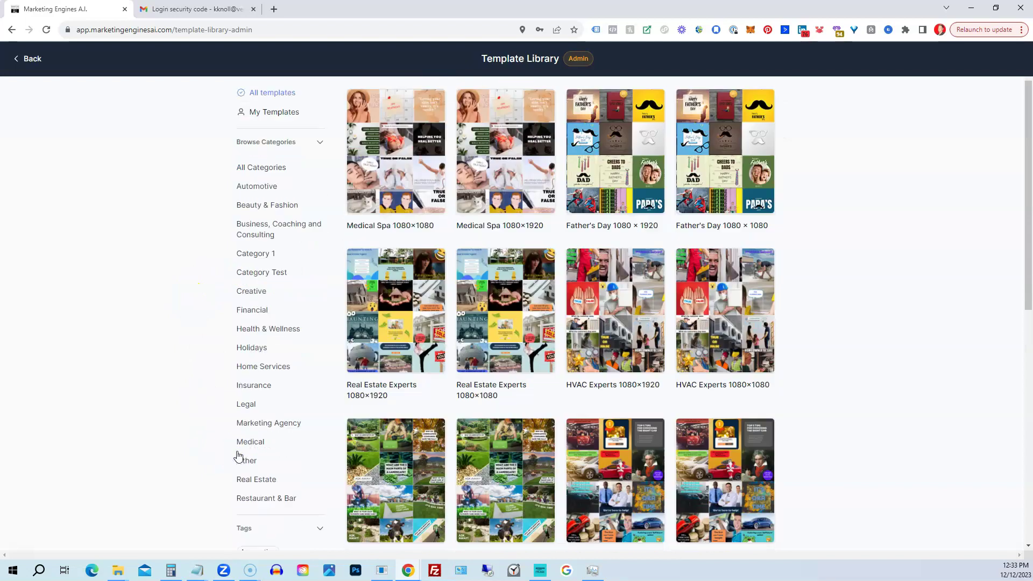
scroll(239, 457, down, 1)
click(244, 439)
scroll(591, 258, up, 2)
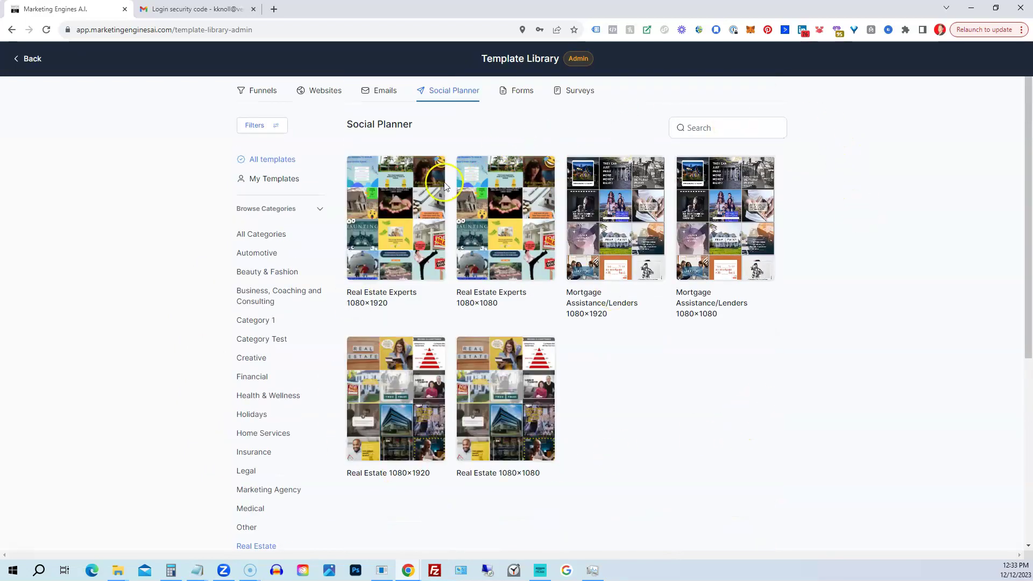
- Filter the Emails tab to Real Estate and scroll through Property Management Campaign and similar
click(386, 92)
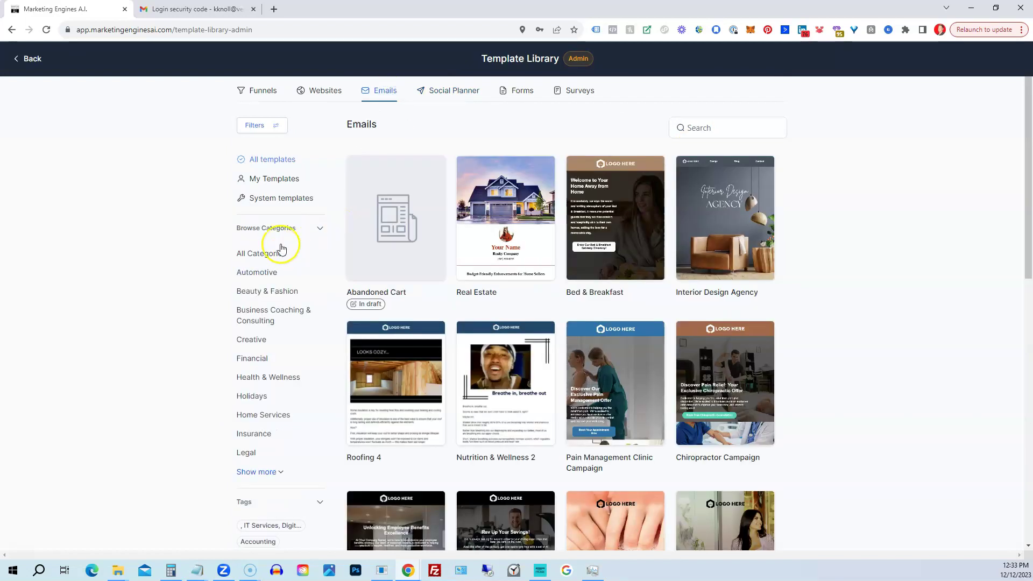
click(249, 472)
scroll(242, 429, down, 2)
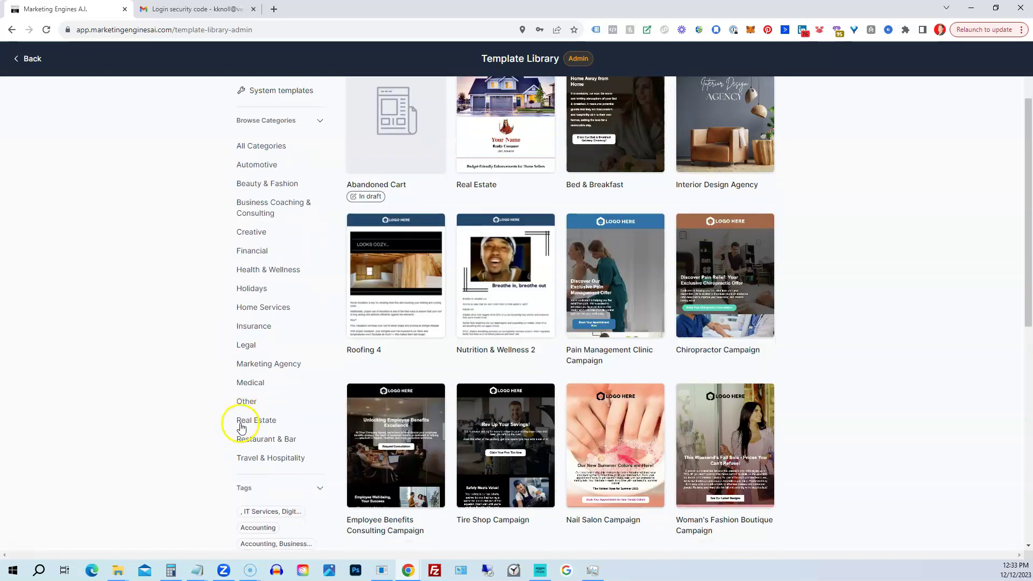
click(247, 422)
scroll(517, 199, up, 2)
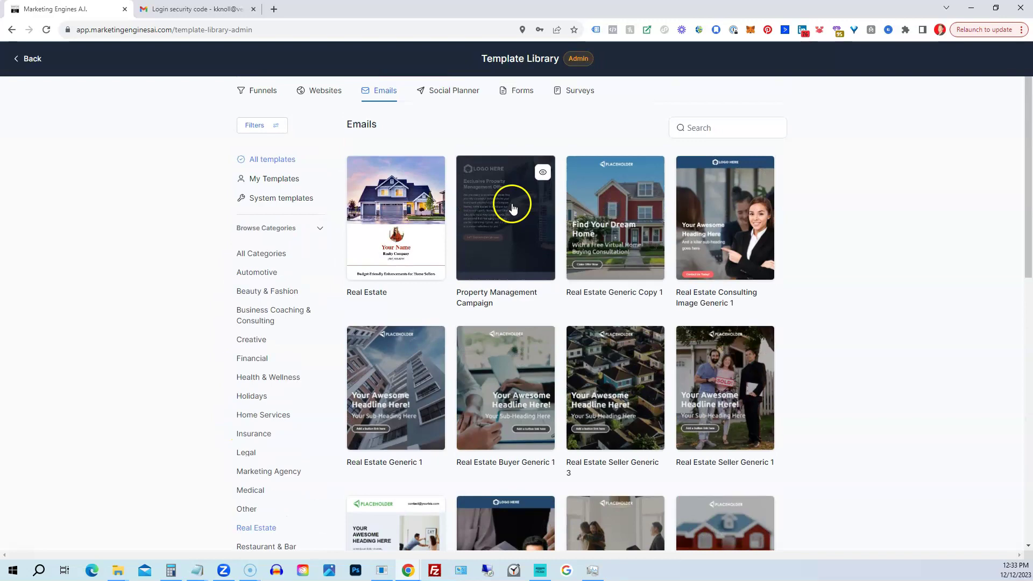
scroll(721, 347, down, 9)
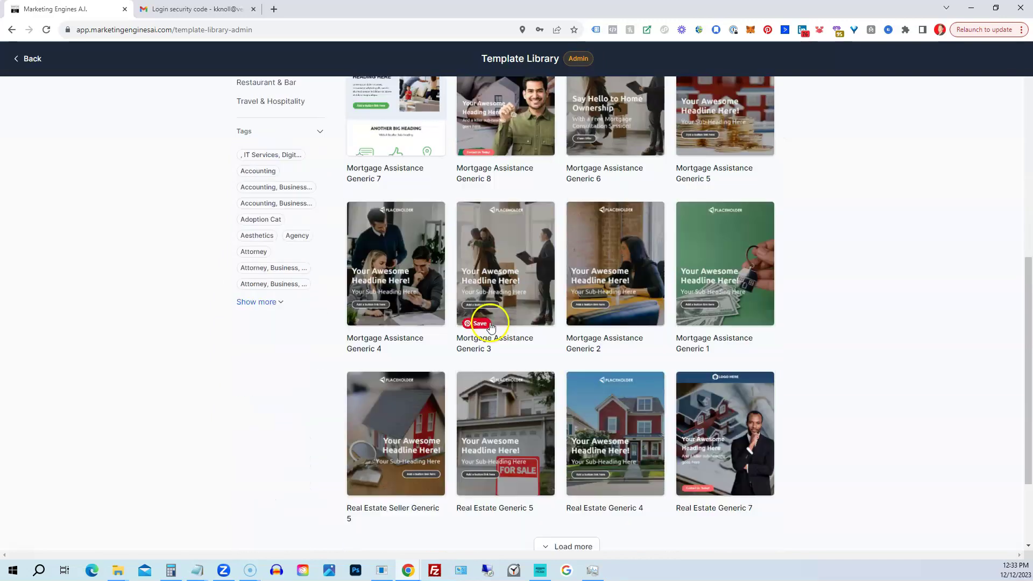
scroll(700, 312, down, 2)
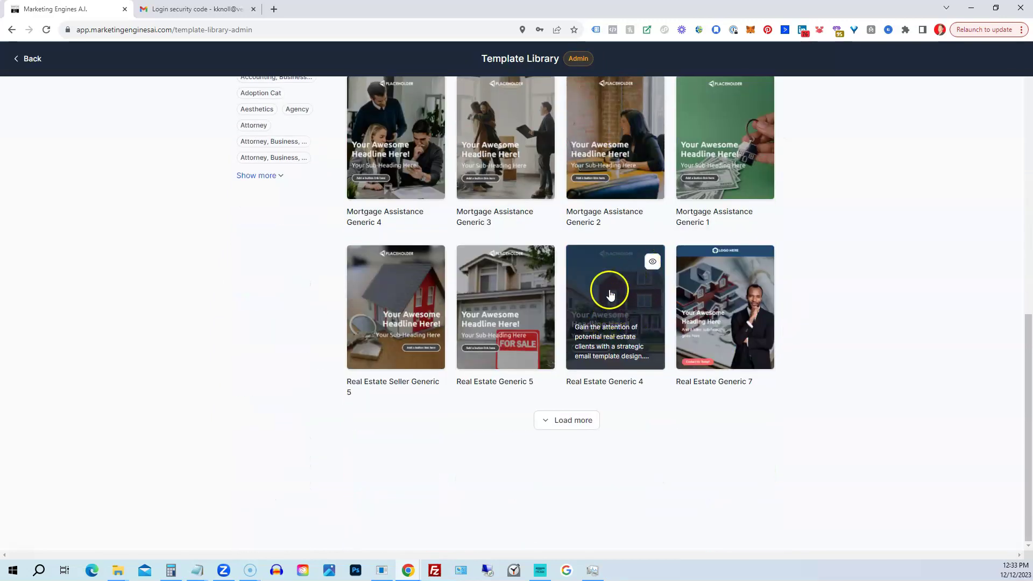
scroll(611, 290, up, 2)
scroll(450, 259, up, 10)
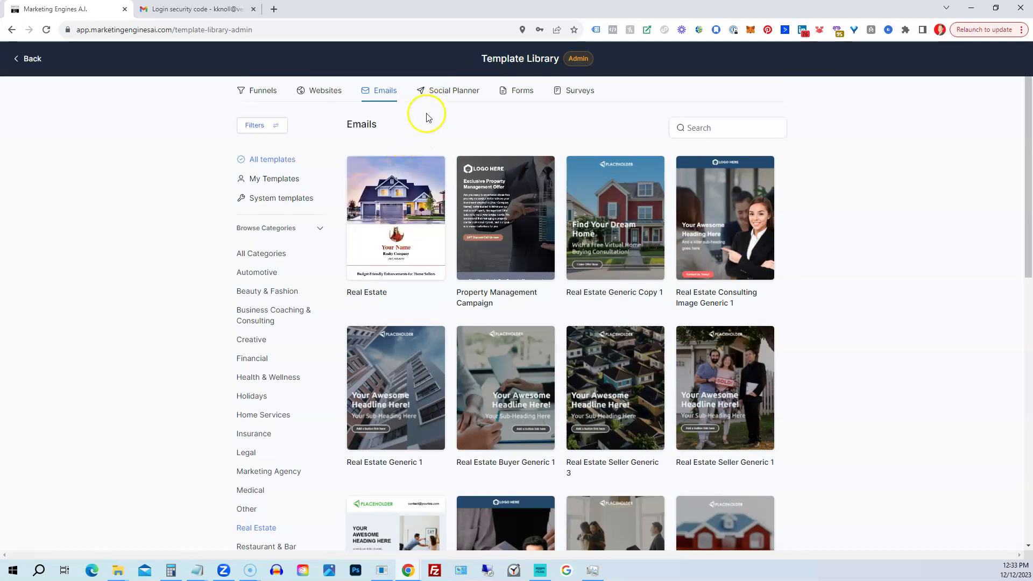
- Filter the Websites tab to the Real Estate category and scroll through the results
click(321, 95)
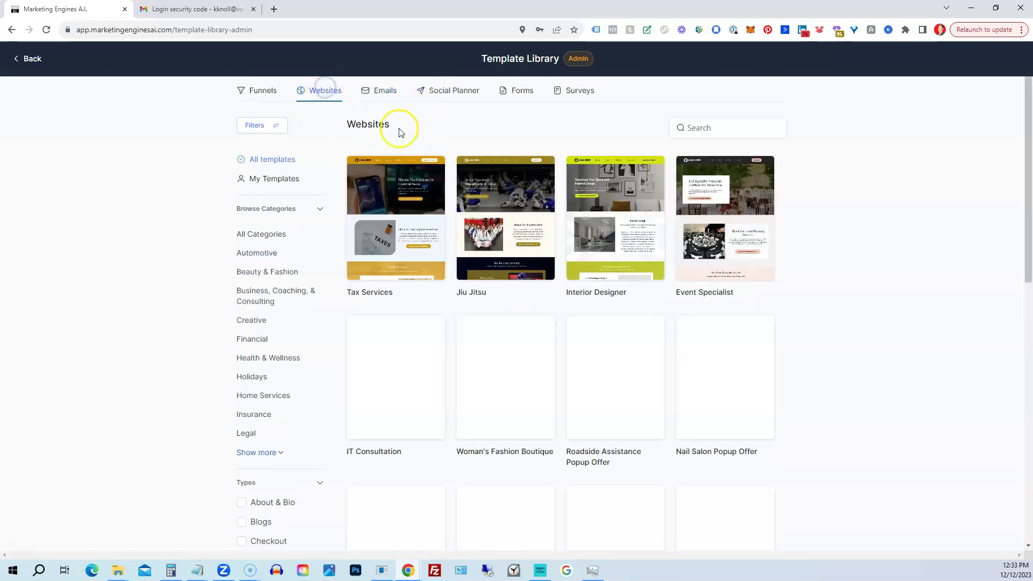
click(275, 452)
scroll(245, 392, down, 2)
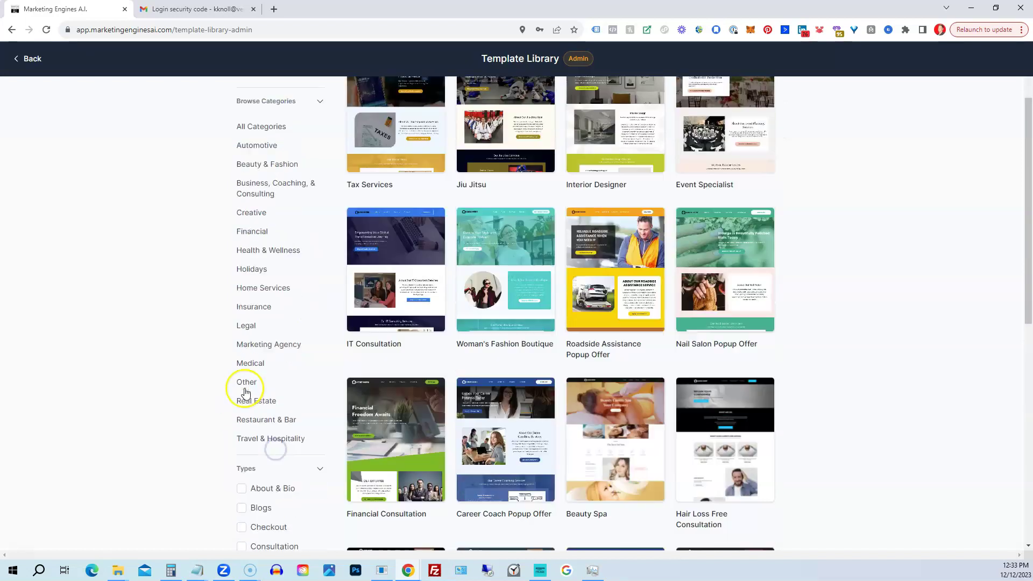
click(251, 403)
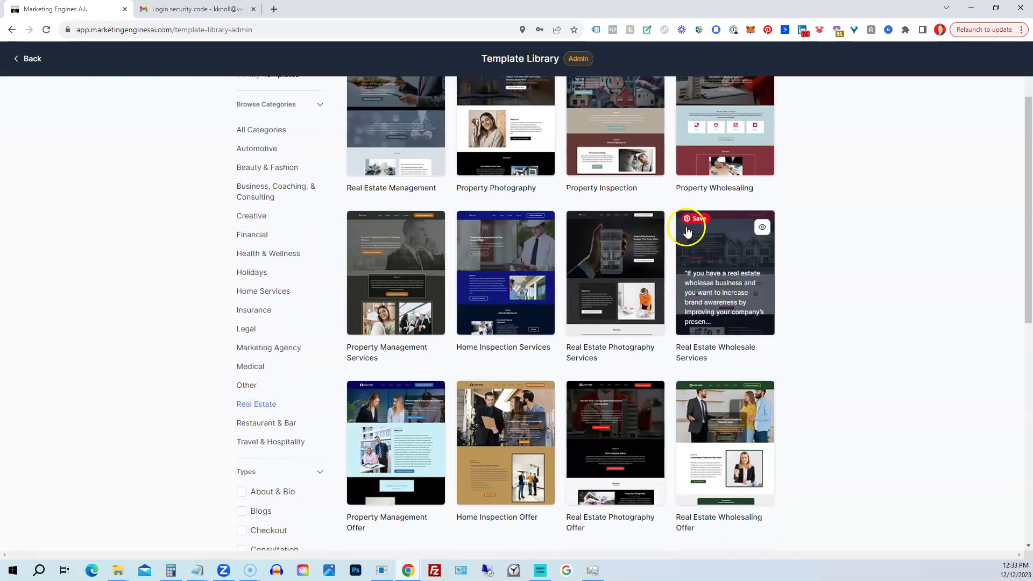
scroll(748, 221, up, 2)
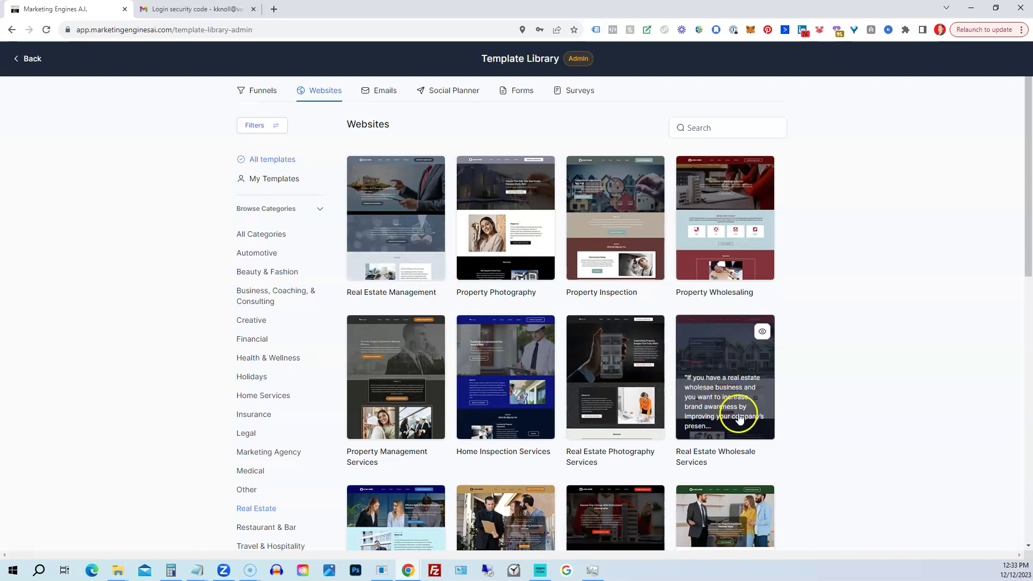
scroll(598, 338, down, 4)
scroll(508, 339, up, 4)
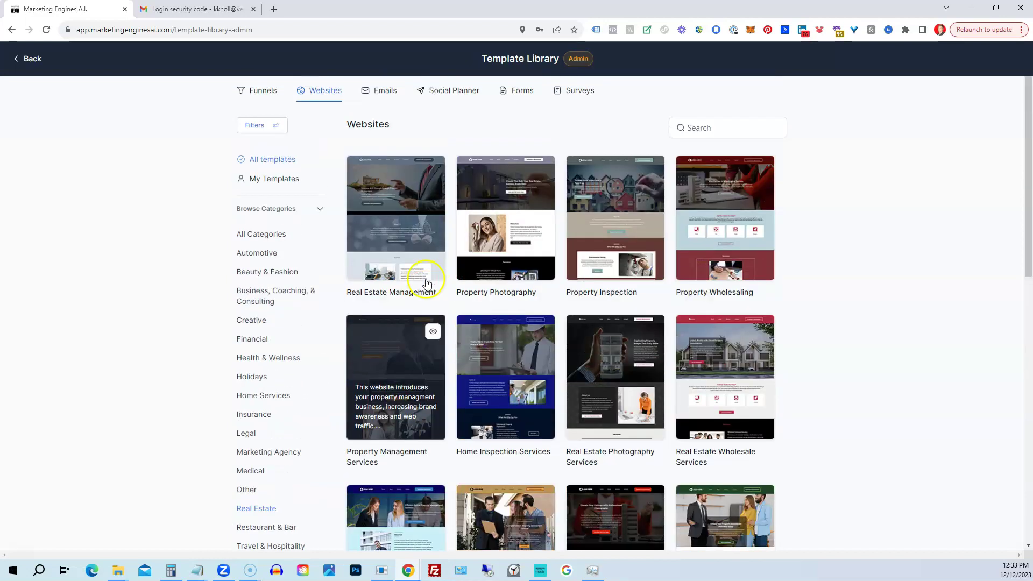
- Filter the Funnels tab to the Real Estate category
click(260, 90)
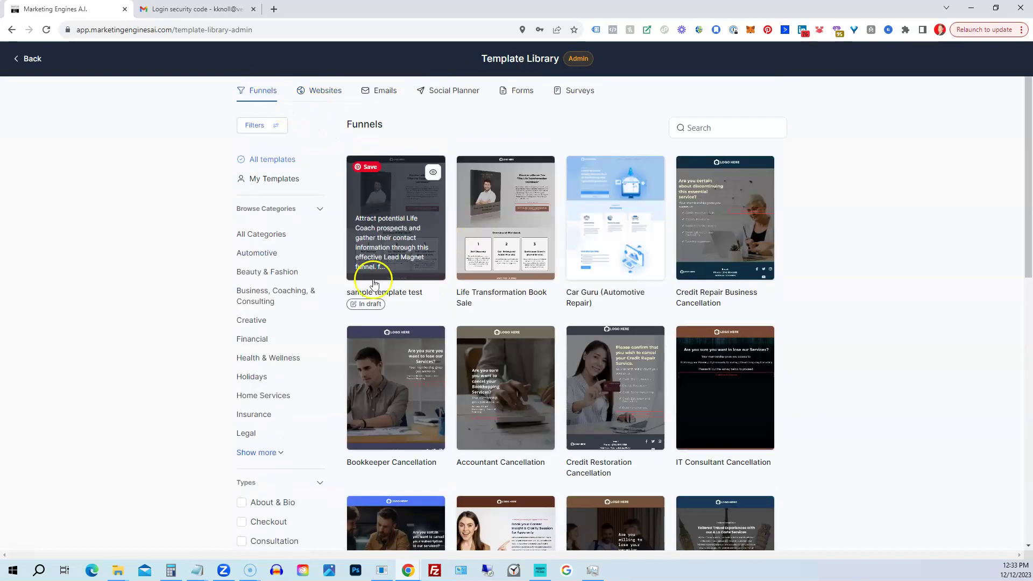
scroll(259, 341, down, 4)
click(247, 238)
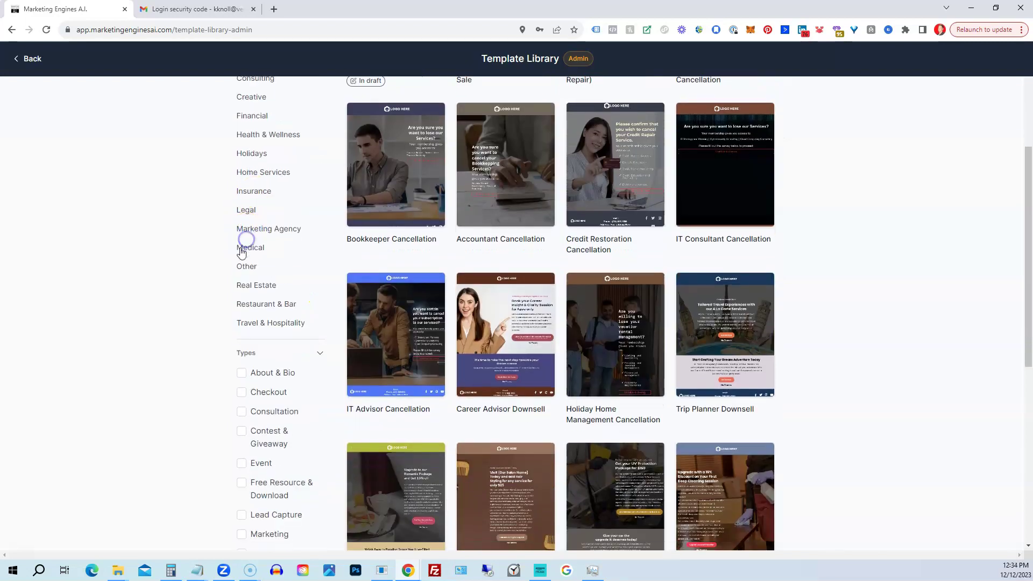
scroll(236, 290, down, 3)
scroll(246, 253, up, 3)
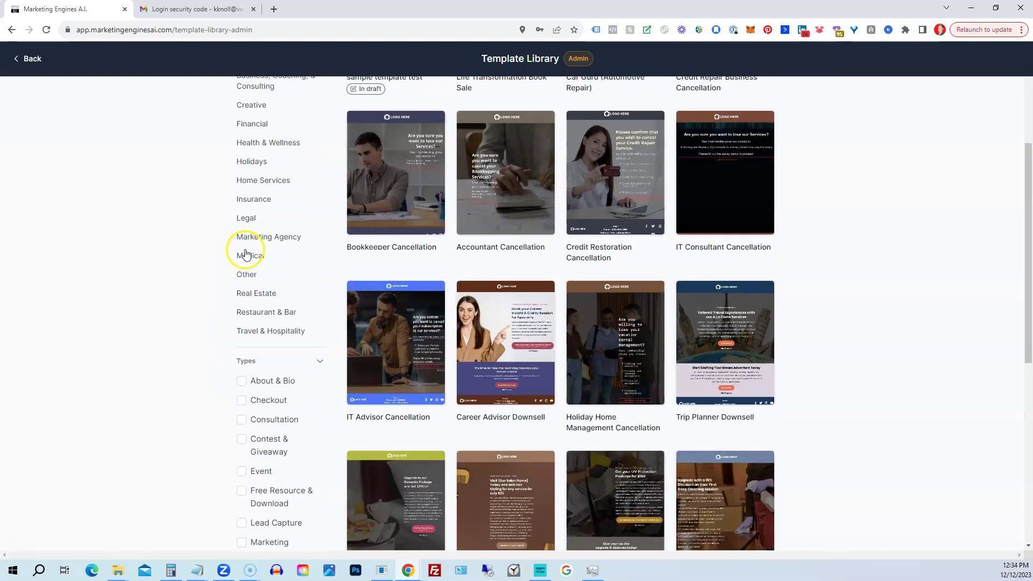
click(240, 293)
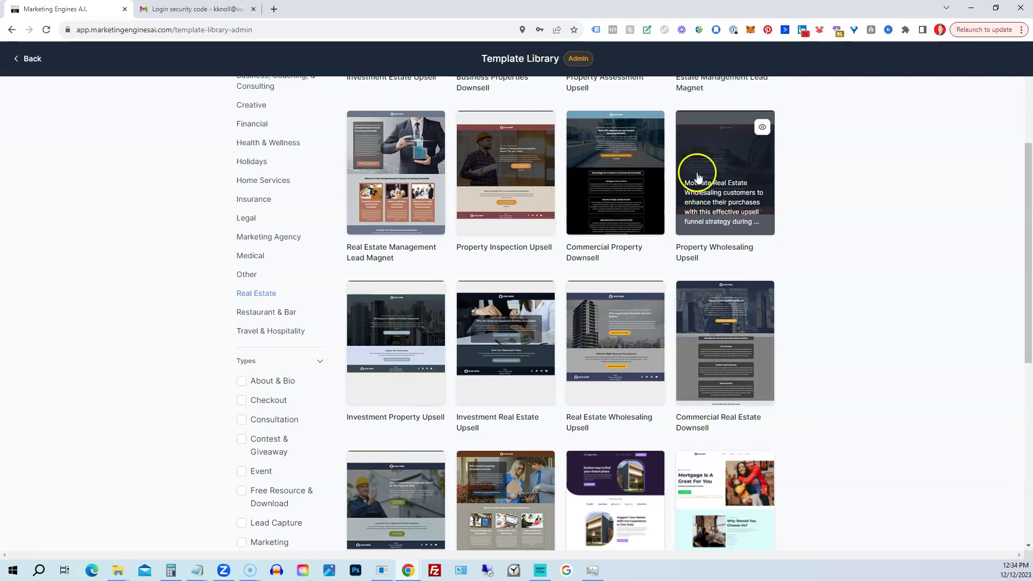
scroll(823, 297, down, 7)
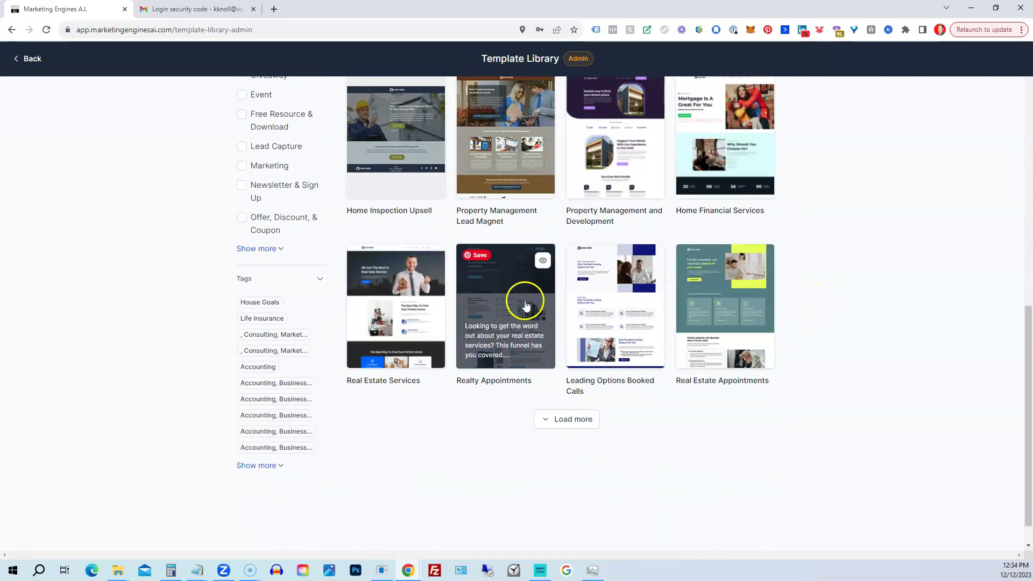
scroll(787, 273, up, 1)
scroll(576, 385, down, 1)
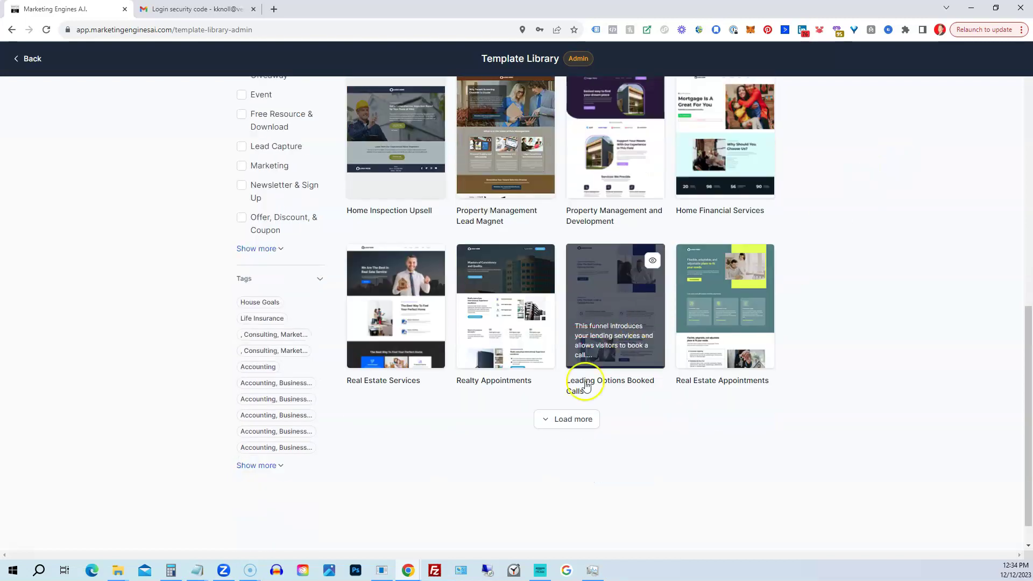
- Load two more batches of Real Estate funnel templates, then return to the top
click(578, 419)
scroll(642, 379, down, 16)
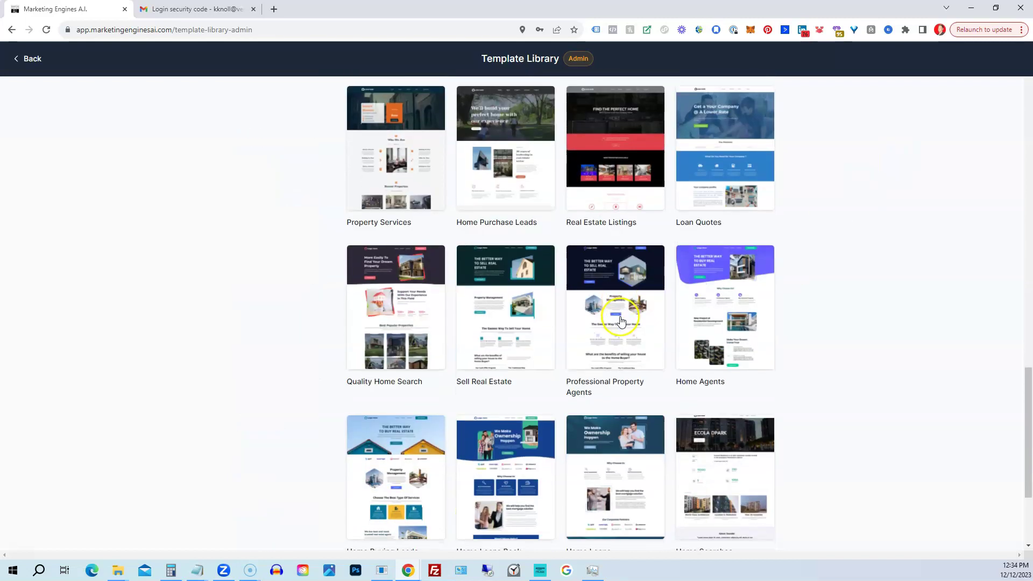
click(579, 428)
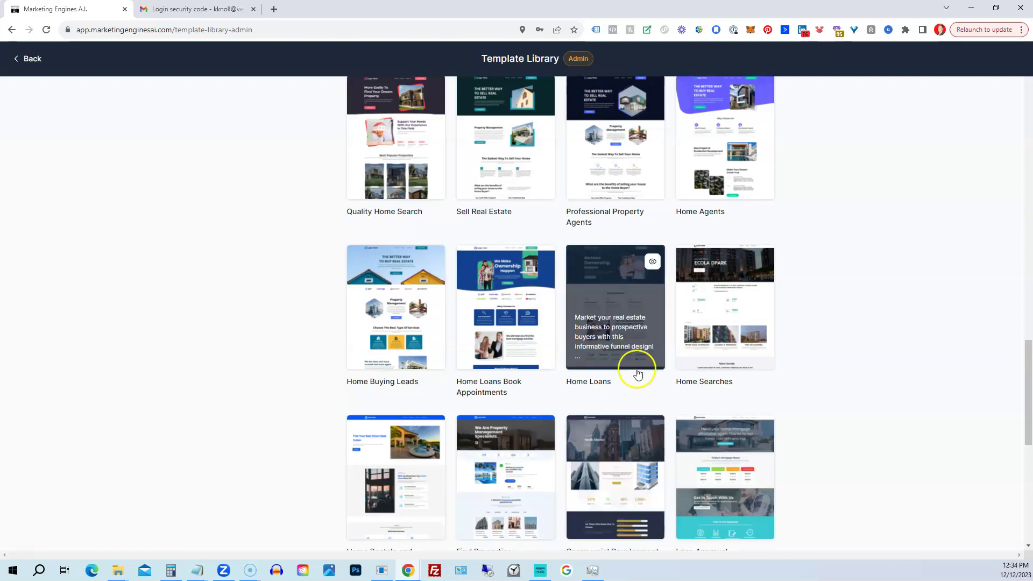
scroll(636, 364, down, 10)
scroll(611, 265, up, 15)
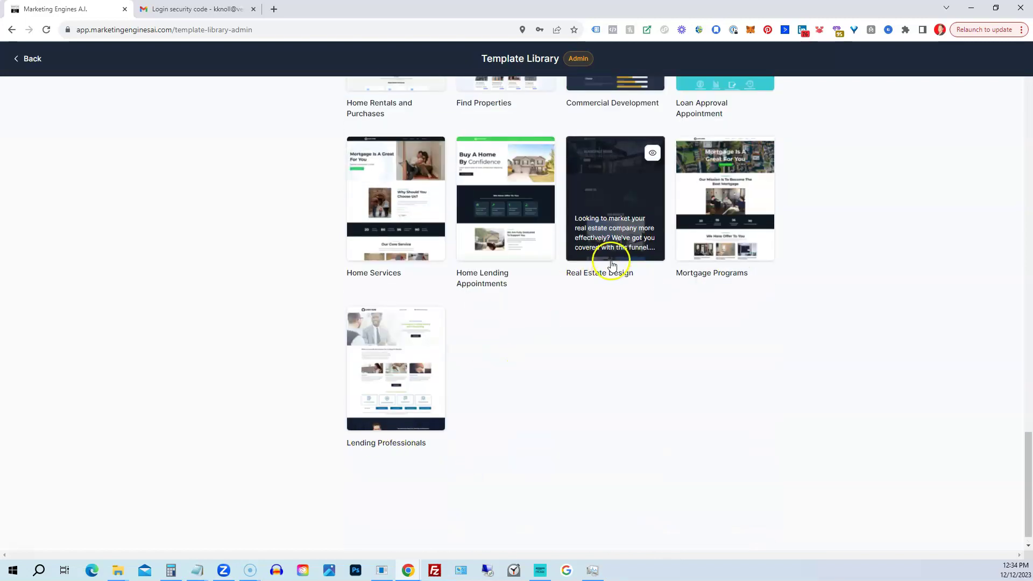
scroll(610, 266, up, 15)
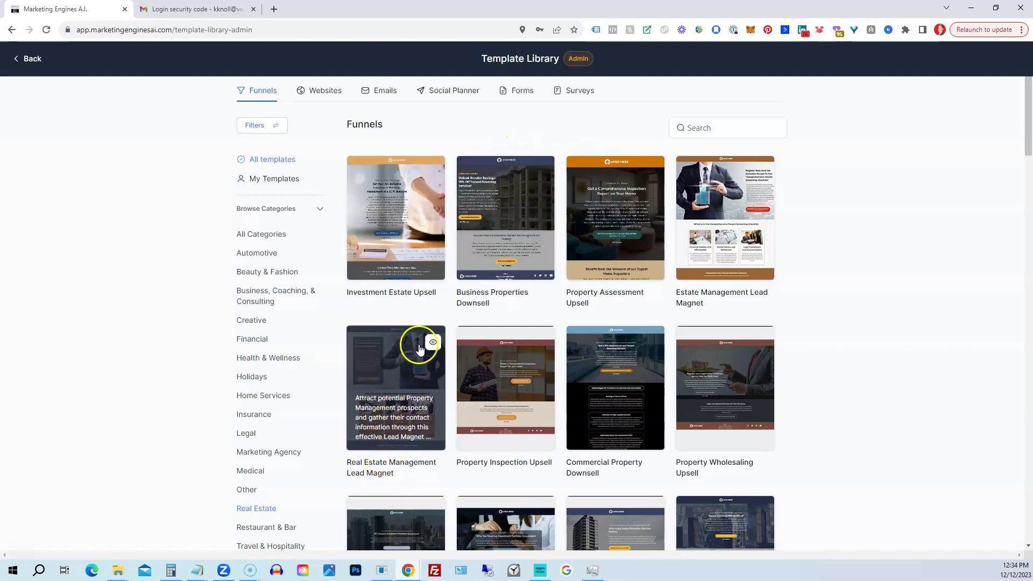
- Open the Real Estate Management Lead Magnet template and browse its preview, tags and description
click(406, 369)
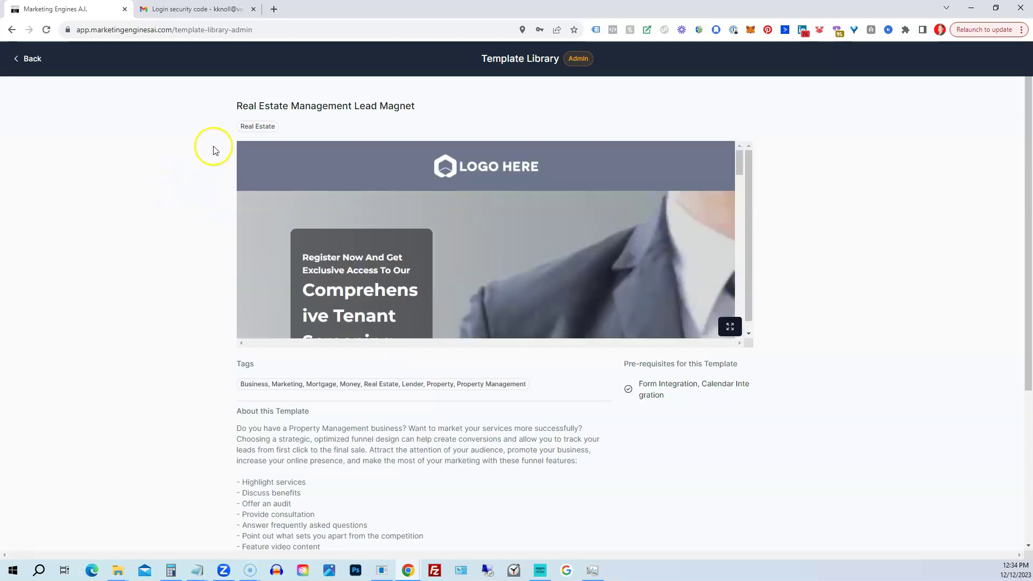
drag(740, 168, 715, 318)
scroll(234, 309, down, 3)
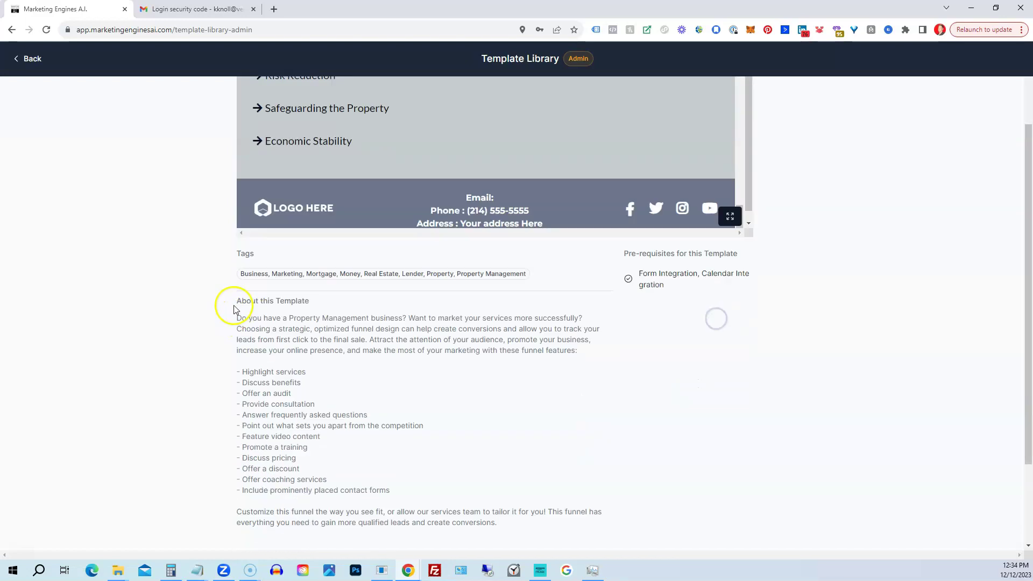
scroll(234, 310, down, 2)
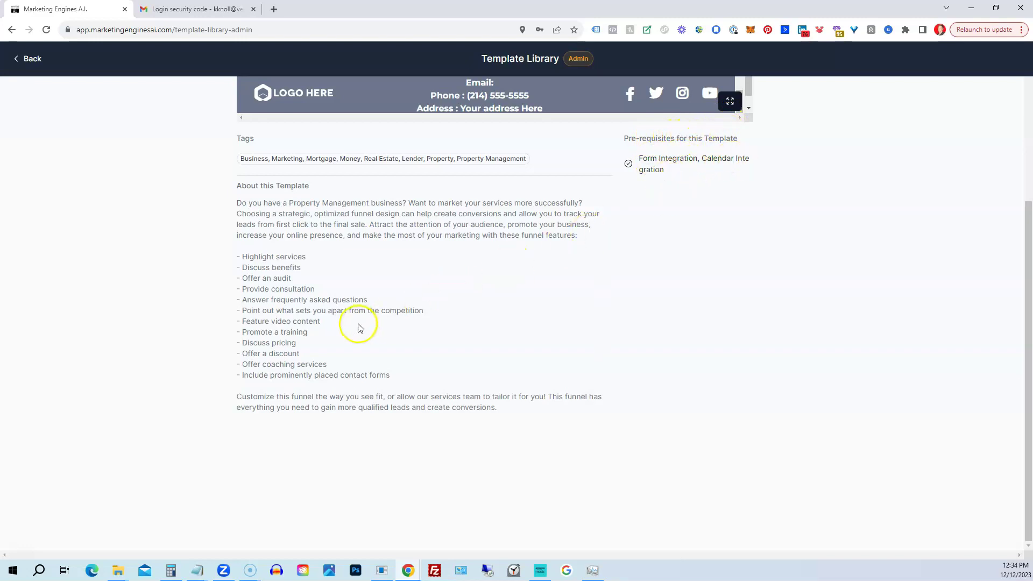
scroll(360, 327, up, 4)
scroll(287, 326, up, 3)
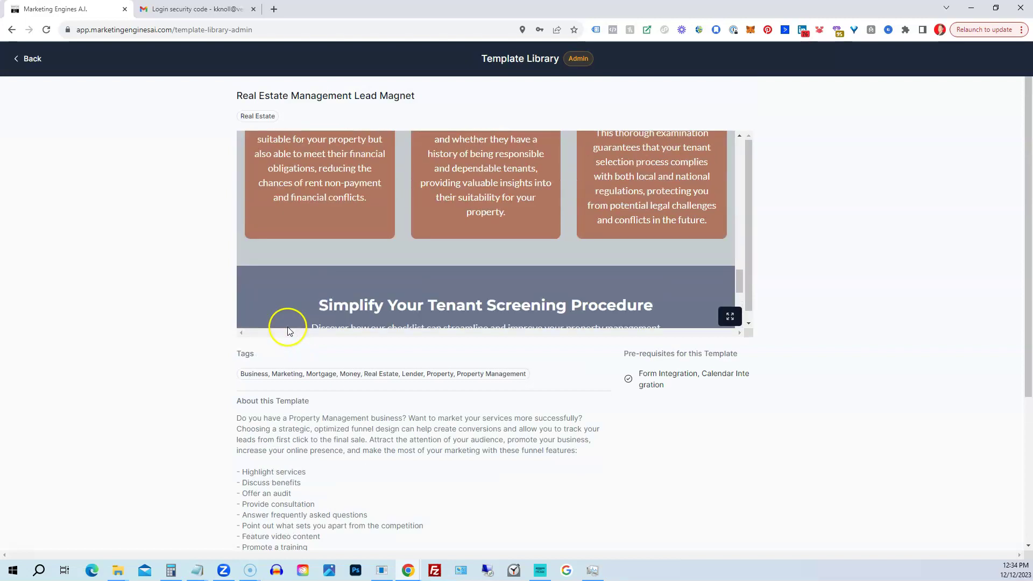
scroll(287, 323, up, 8)
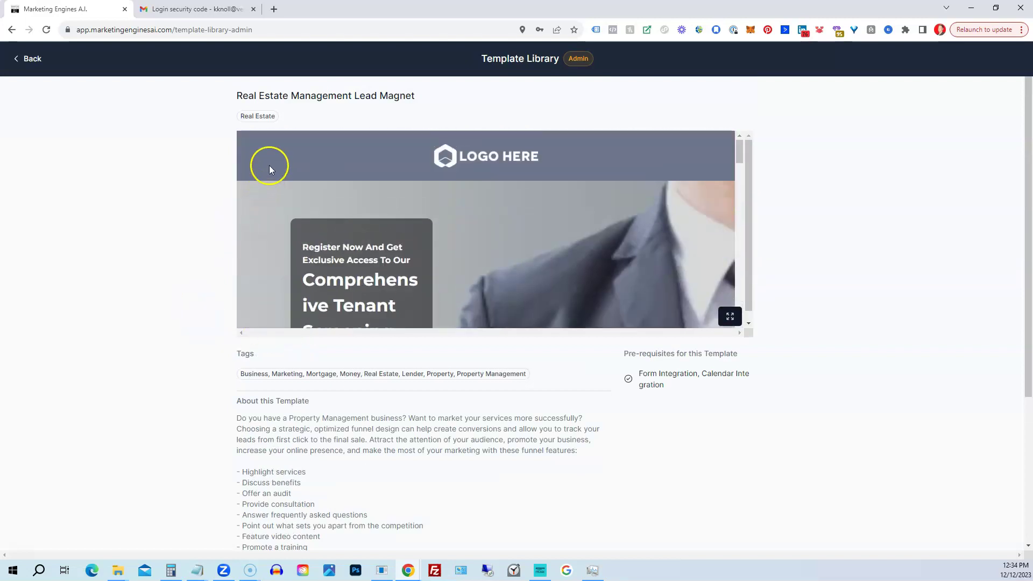
scroll(273, 157, down, 4)
scroll(151, 260, down, 5)
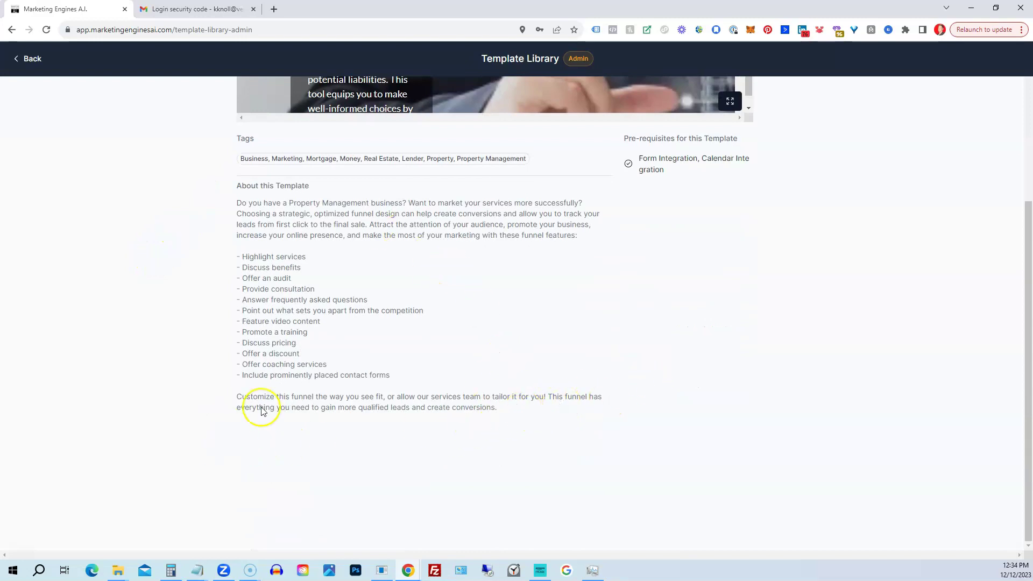
scroll(445, 303, up, 7)
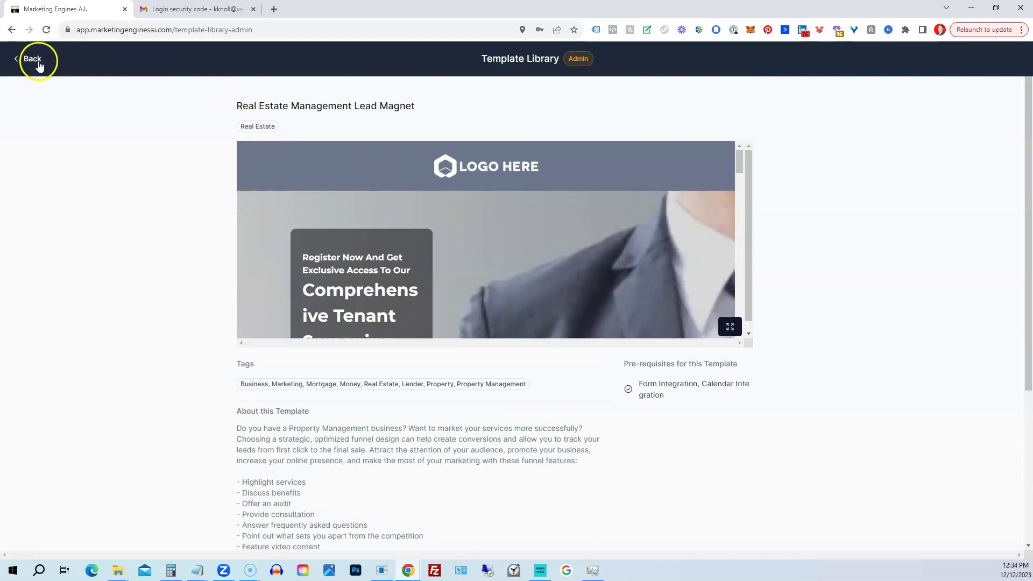
- Return to the Real Estate Funnels grid showing Investment Estate Upsell and Estate Management Lead Magnet
click(39, 65)
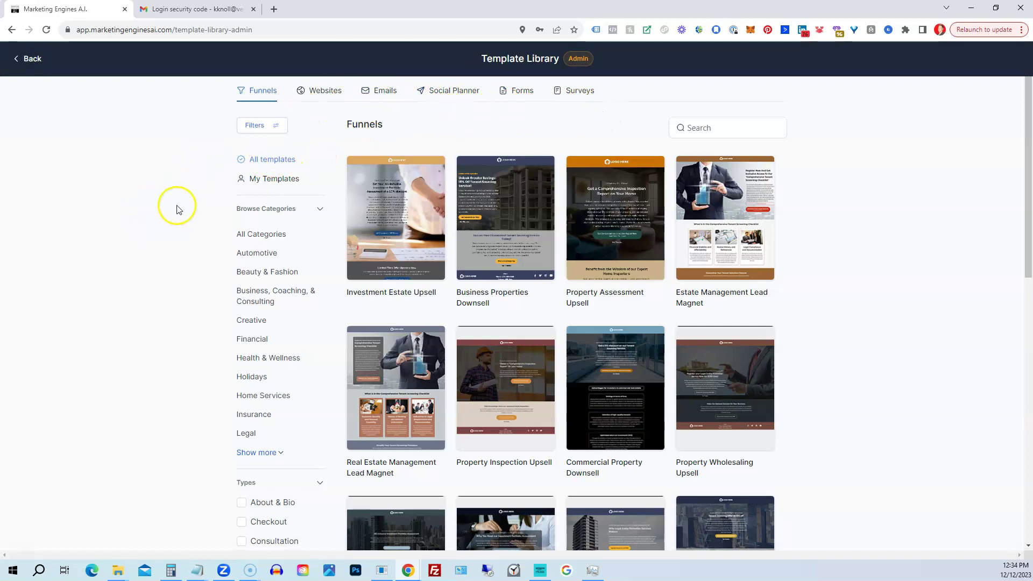
mouse_move(443, 197)
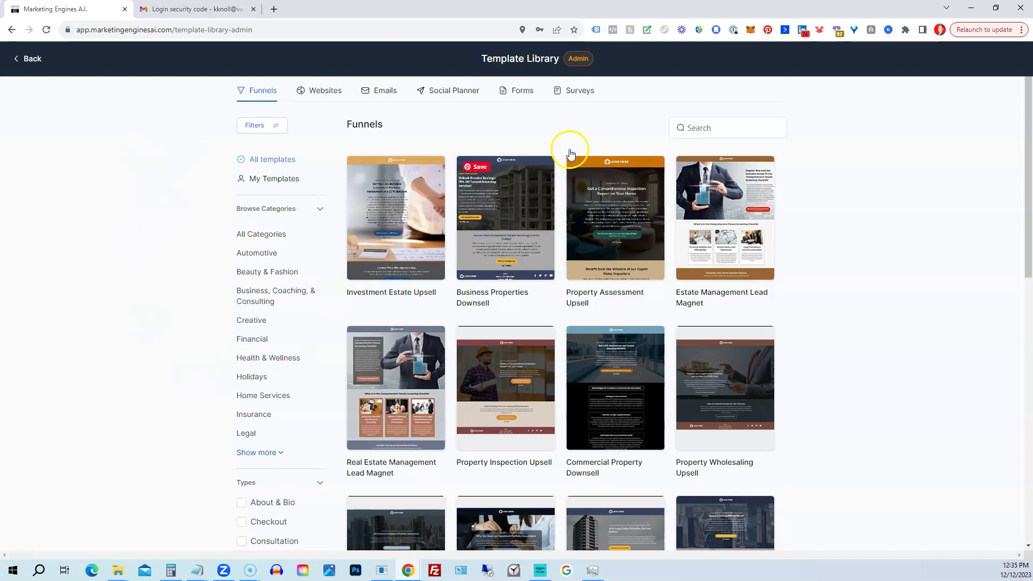
scroll(802, 245, down, 5)
scroll(802, 242, down, 5)
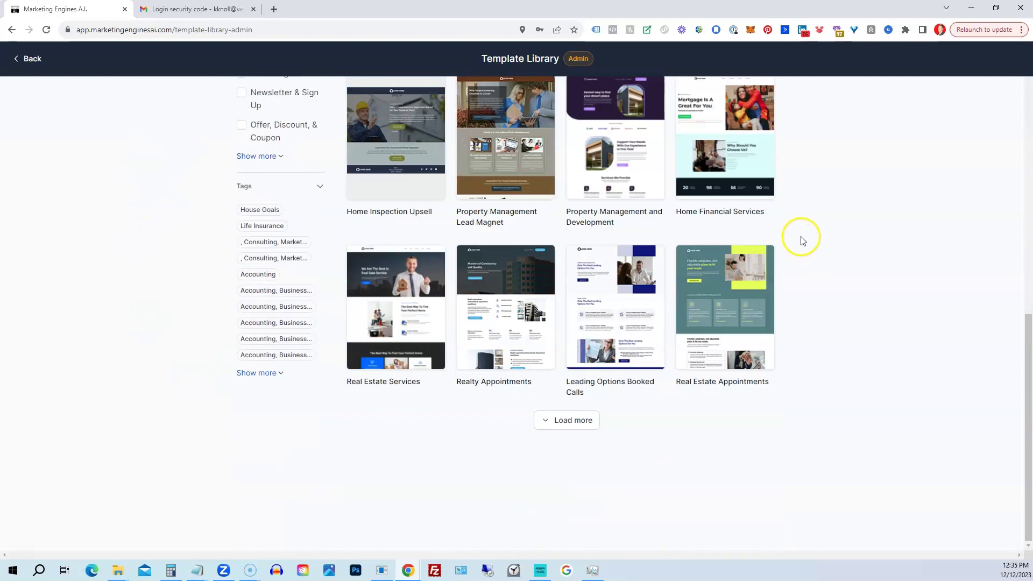
scroll(730, 248, up, 10)
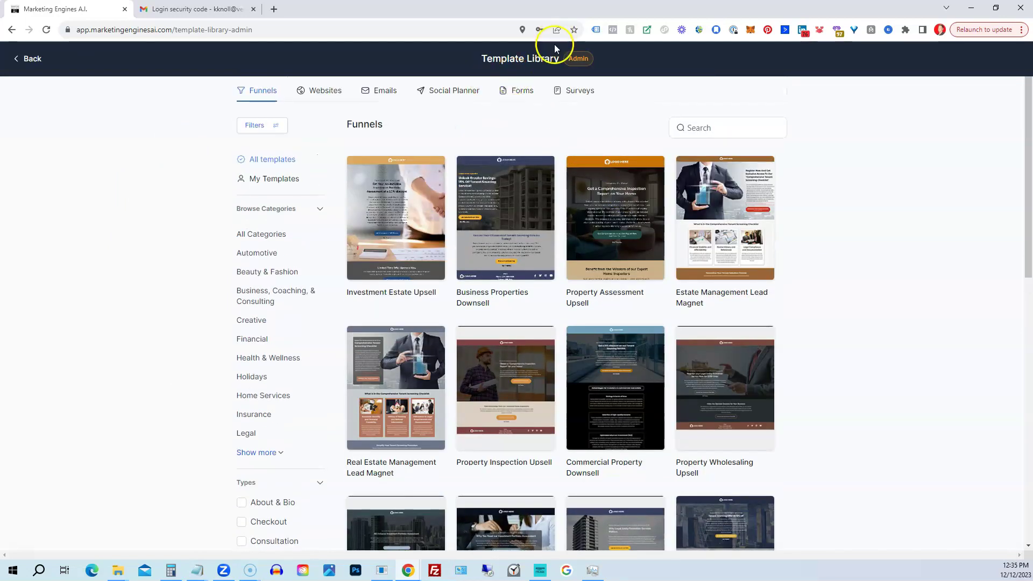